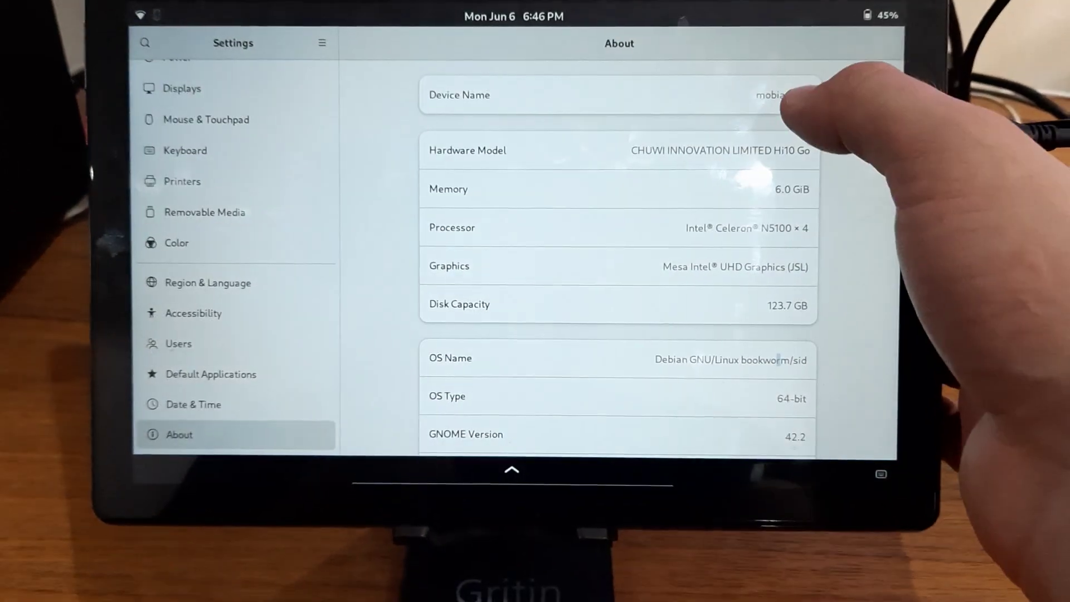
{"action": "scroll", "coordinate": [778, 335], "scroll_direction": "down", "scroll_amount": 2}
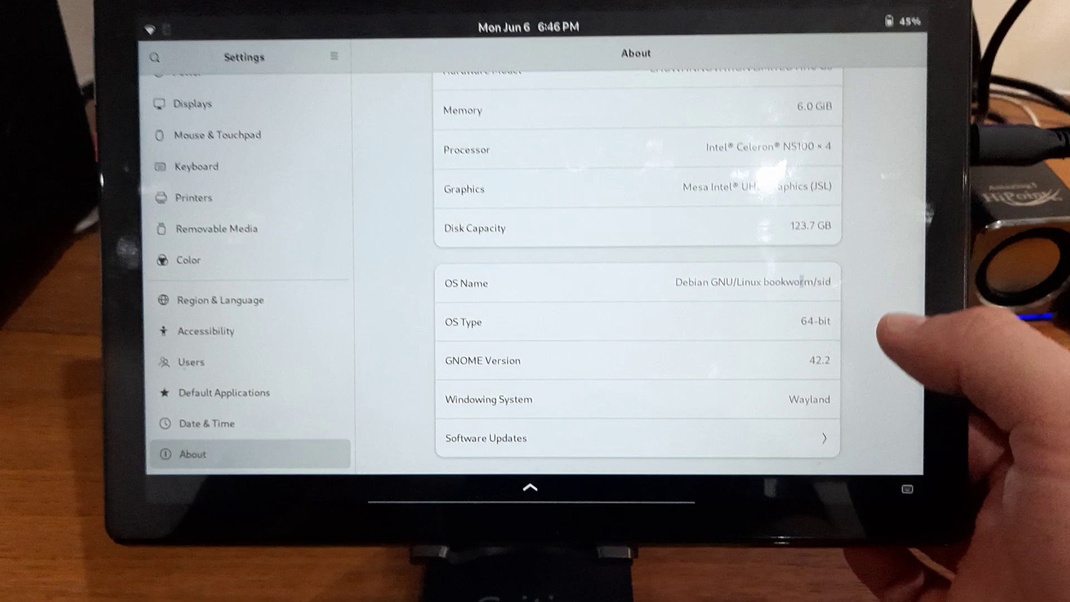
{"action": "scroll", "coordinate": [636, 276], "scroll_direction": "up", "scroll_amount": 1}
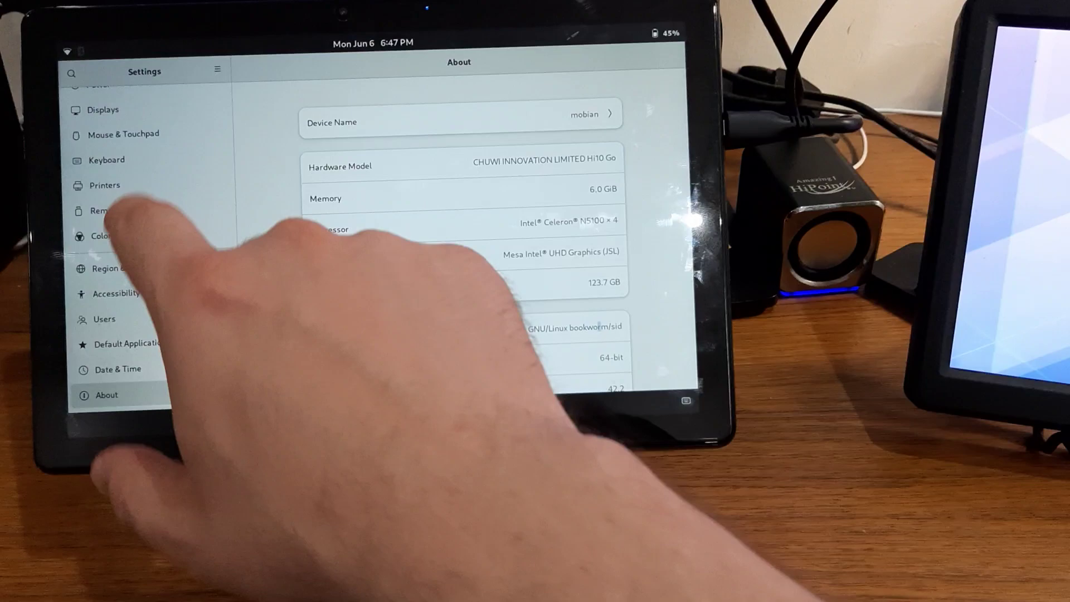
{"action": "scroll", "coordinate": [239, 276], "scroll_direction": "up", "scroll_amount": 5}
{"action": "left_click", "coordinate": [92, 247]}
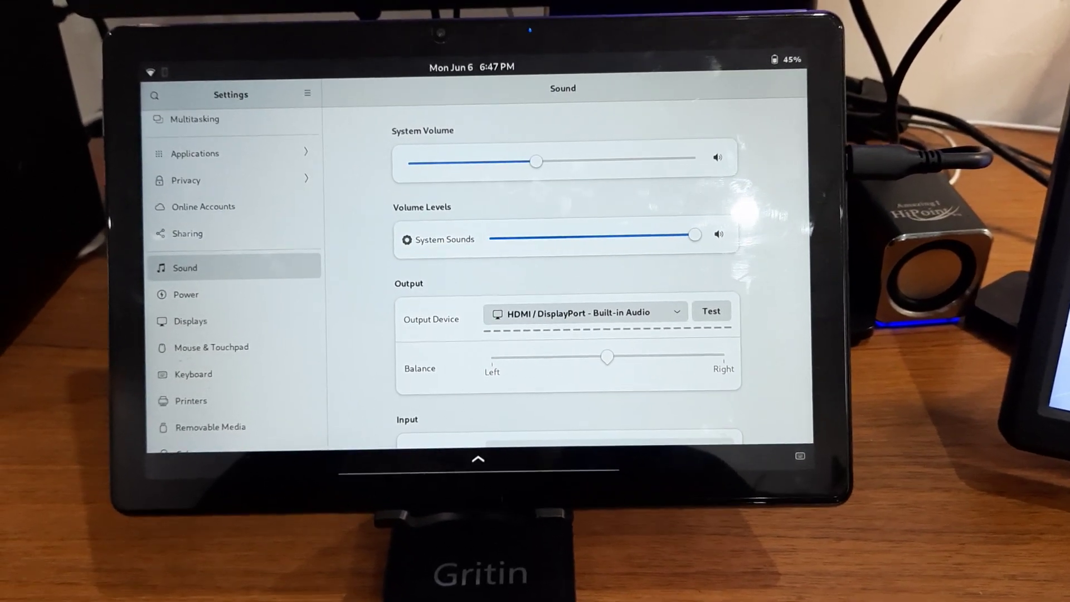
{"action": "scroll", "coordinate": [782, 204], "scroll_direction": "down", "scroll_amount": 2}
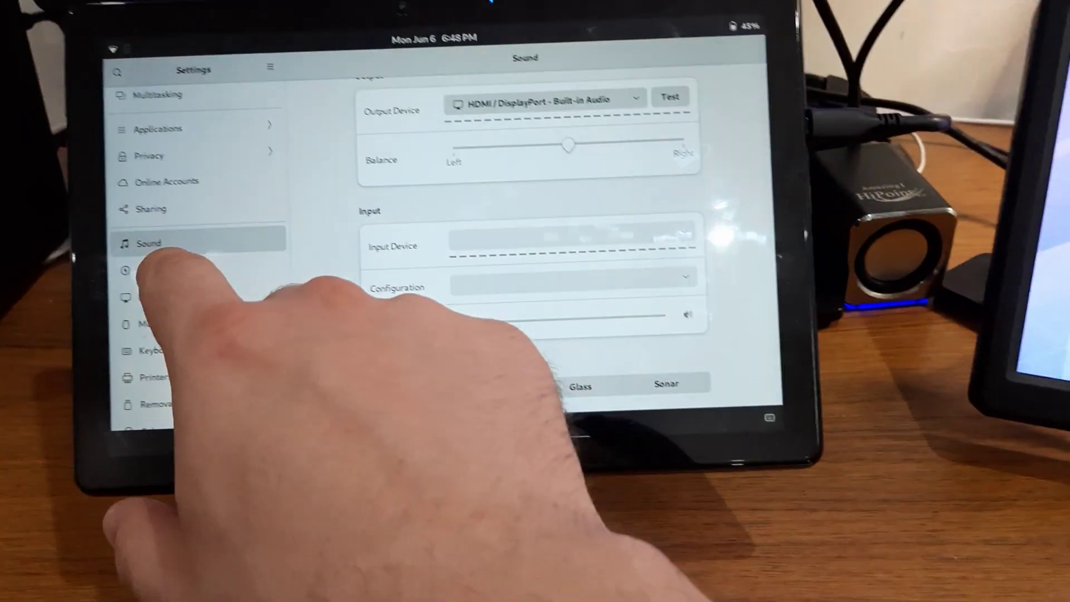
Turn on Dim Screen in the Power panel of GNOME Settings.
{"action": "left_click", "coordinate": [192, 295]}
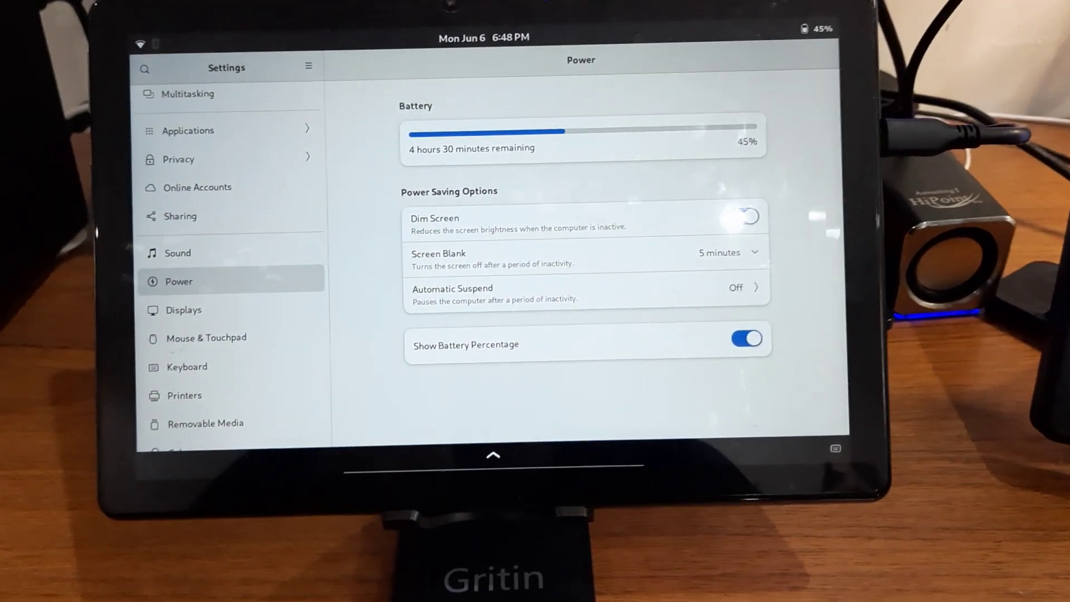
{"action": "left_click", "coordinate": [757, 219]}
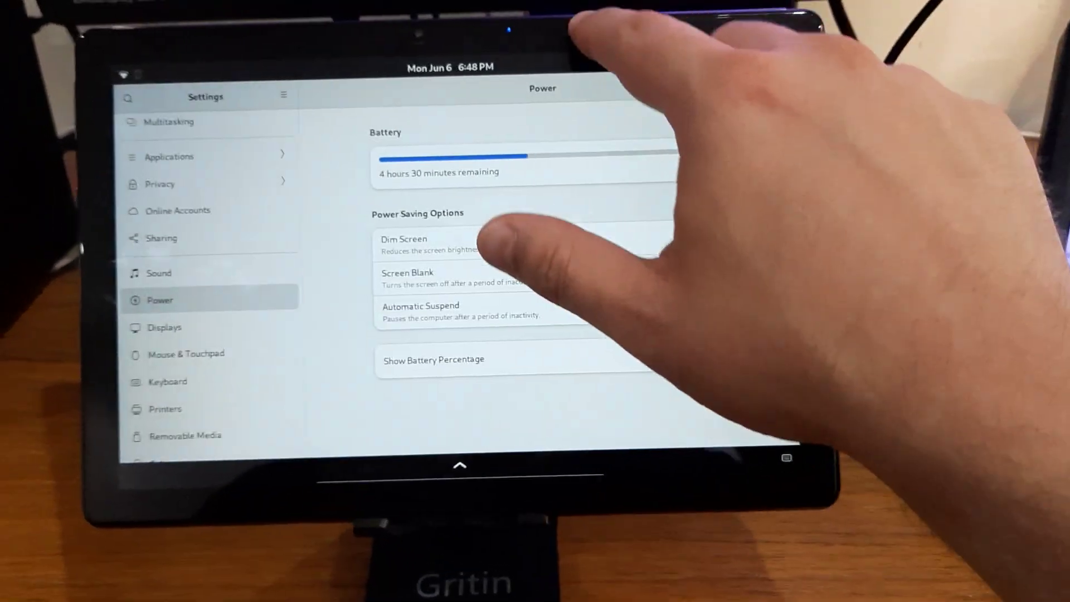
{"action": "left_click_drag", "start_coordinate": [585, 68], "coordinate": [585, 434]}
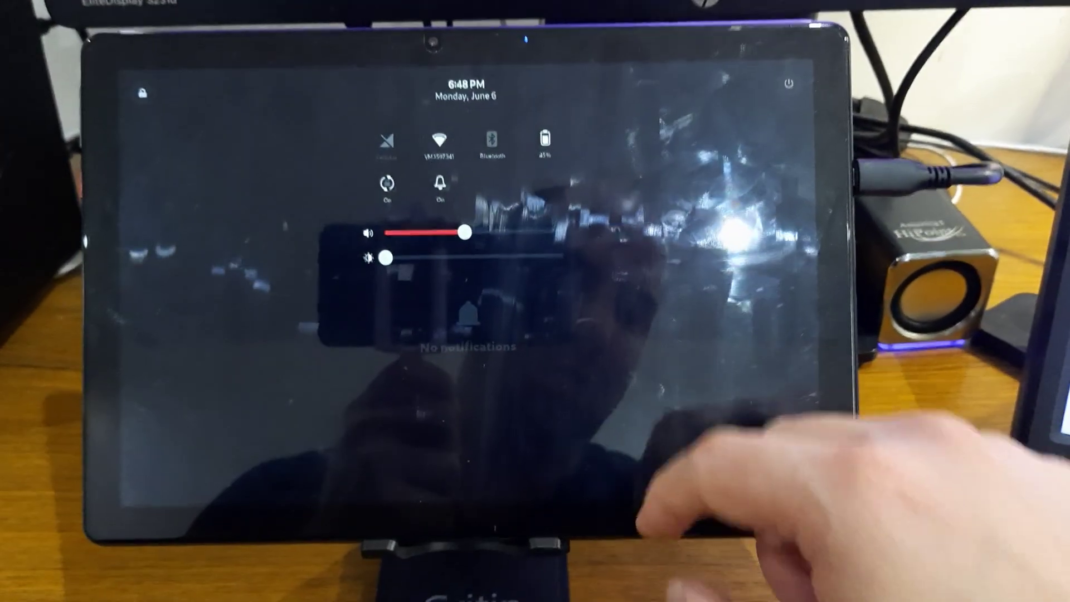
{"action": "left_click_drag", "start_coordinate": [669, 485], "coordinate": [702, 159]}
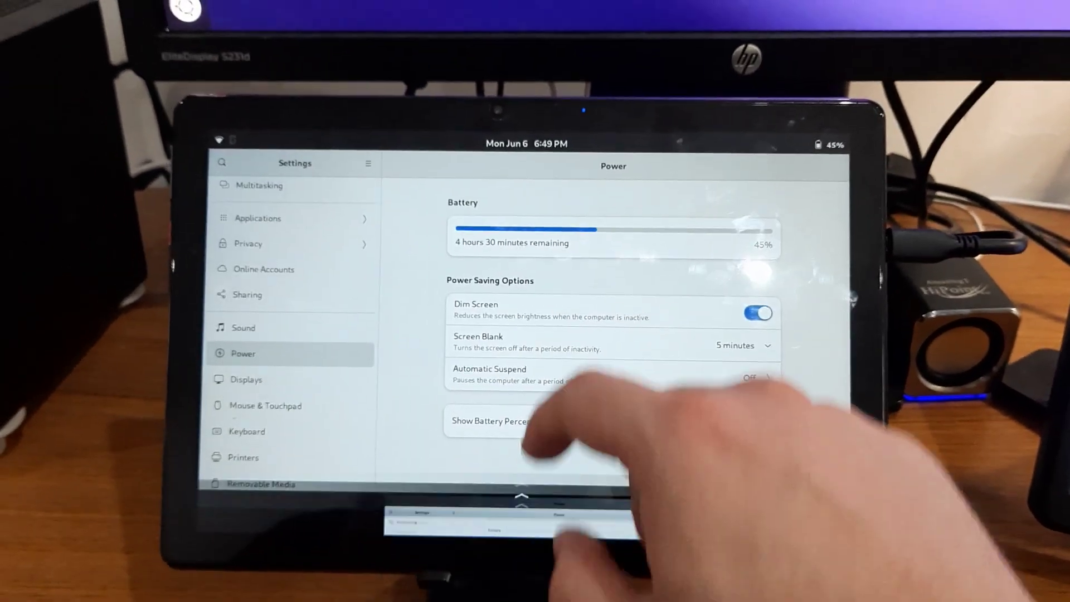
Swipe up from the bottom bar to leave Settings for the app overview.
{"action": "left_click_drag", "start_coordinate": [516, 514], "coordinate": [519, 401]}
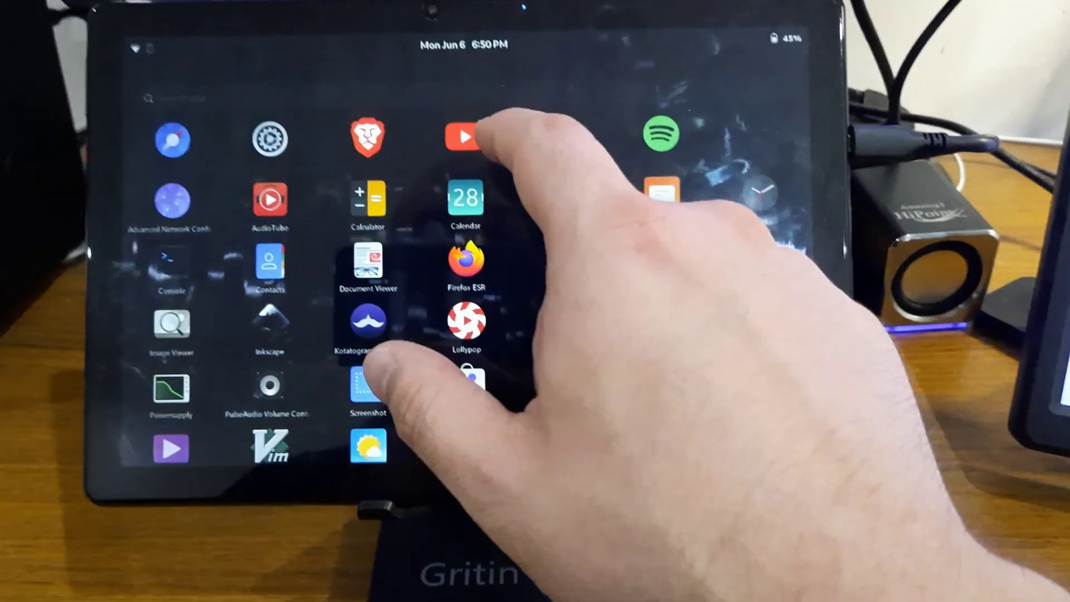
Return to YouTube from the app grid, then bring up the app overview to switch to Netflix.
{"action": "left_click_drag", "start_coordinate": [527, 143], "coordinate": [418, 359]}
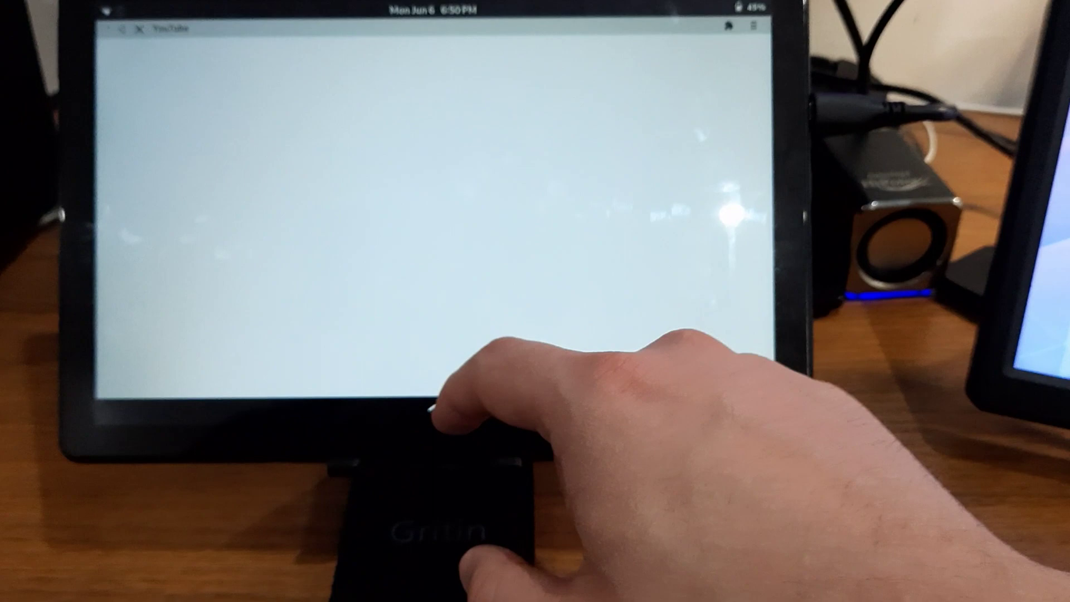
{"action": "left_click_drag", "start_coordinate": [475, 423], "coordinate": [535, 217]}
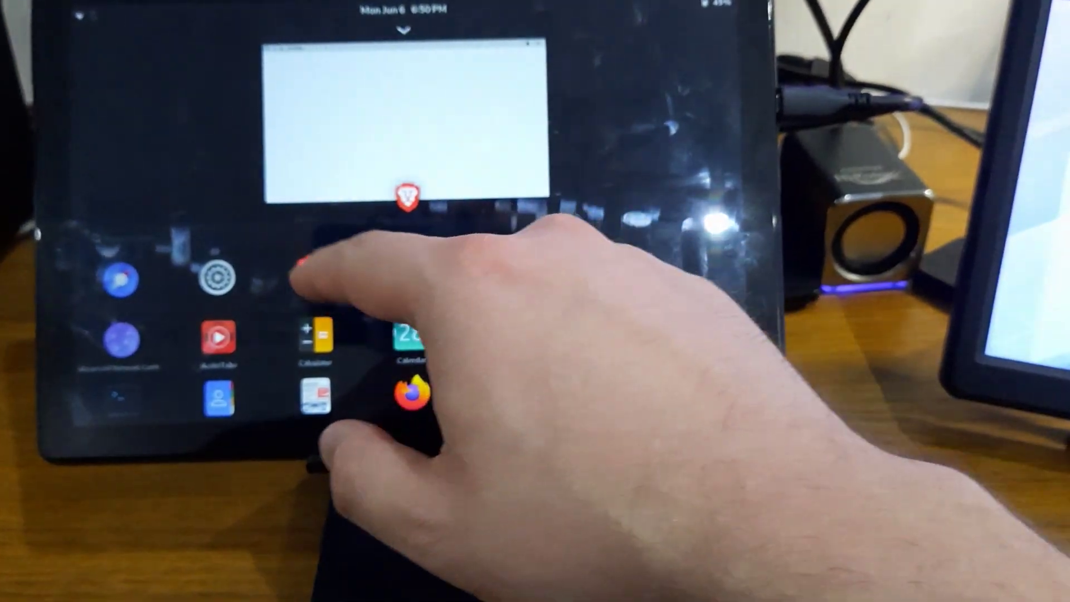
{"action": "left_click_drag", "start_coordinate": [360, 251], "coordinate": [435, 418]}
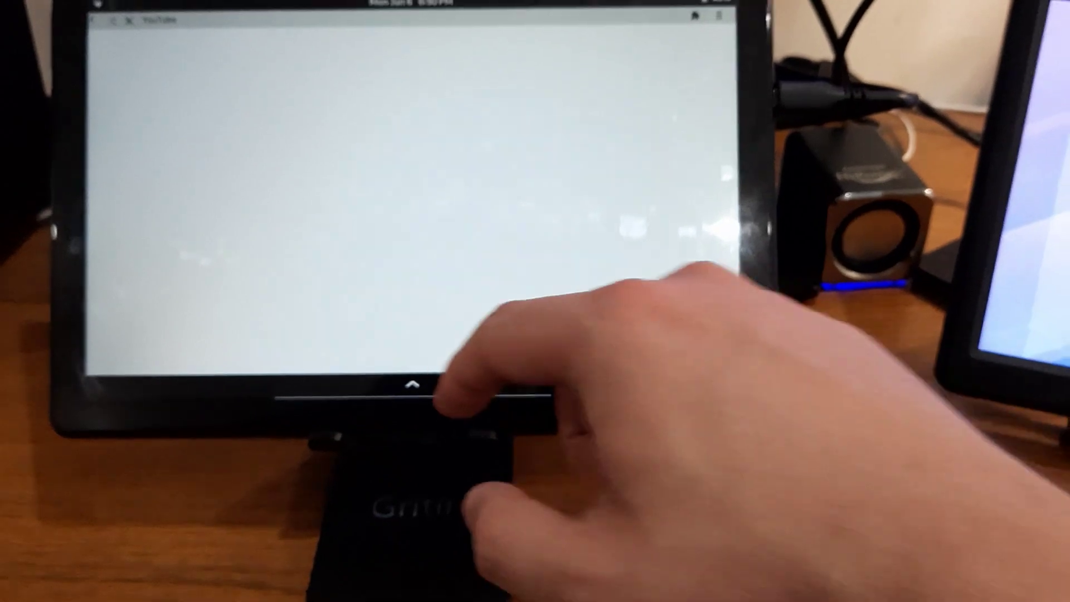
{"action": "left_click_drag", "start_coordinate": [463, 434], "coordinate": [502, 234]}
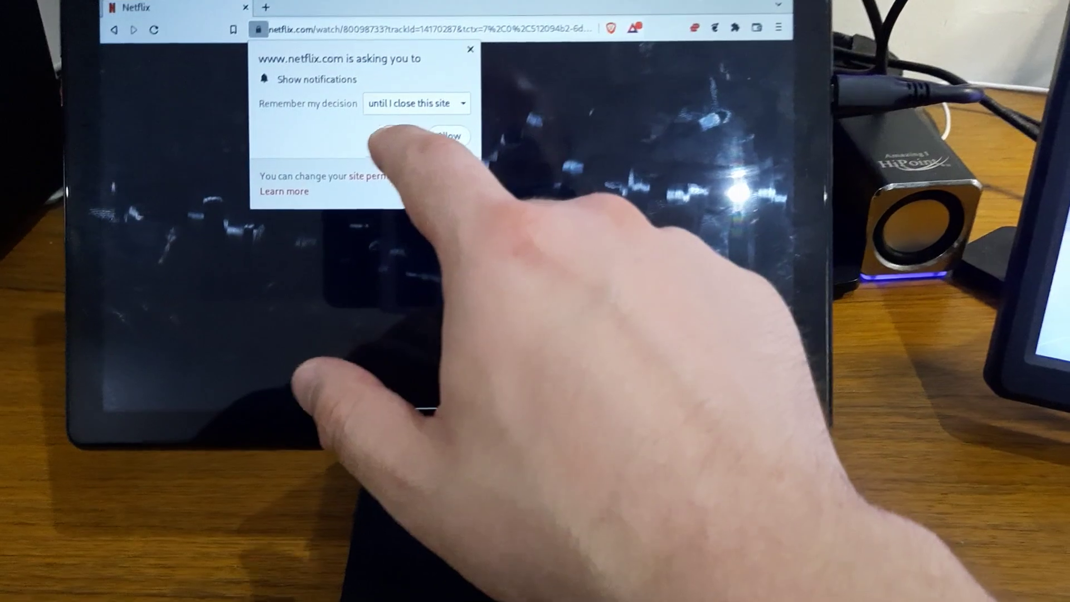
Dismiss Netflix's notification request and resume Rick and Morty episode 1 from the show's page.
{"action": "left_click", "coordinate": [471, 162]}
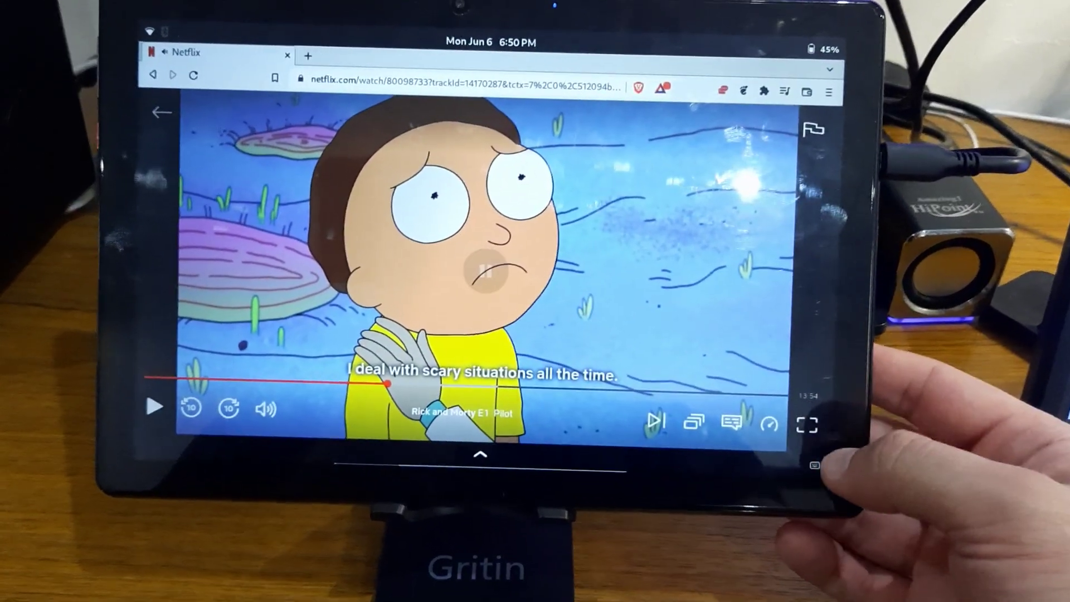
{"action": "left_click", "coordinate": [803, 425]}
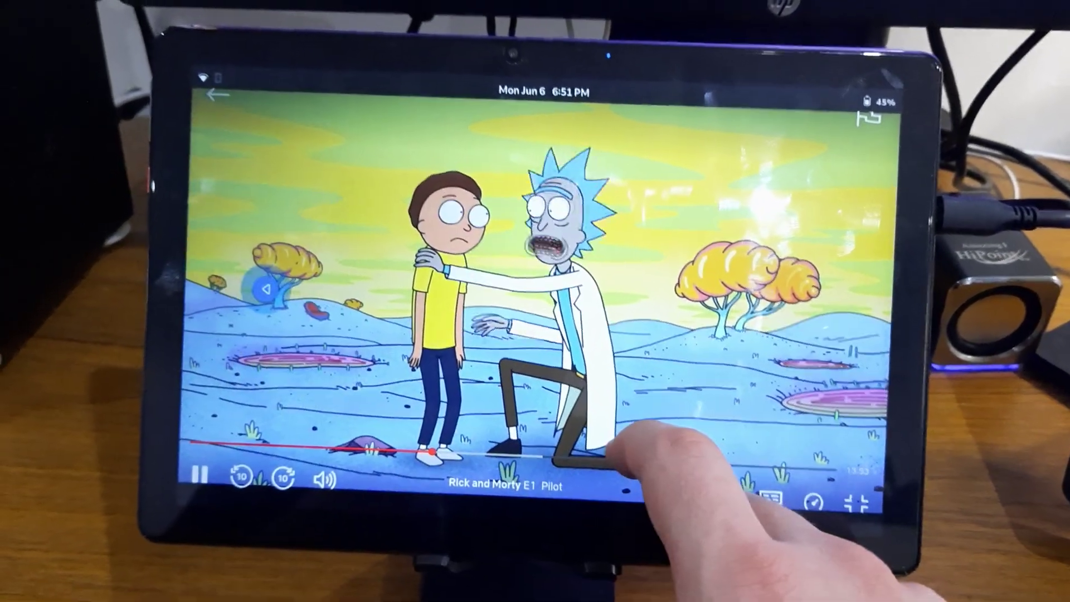
{"action": "left_click", "coordinate": [671, 499]}
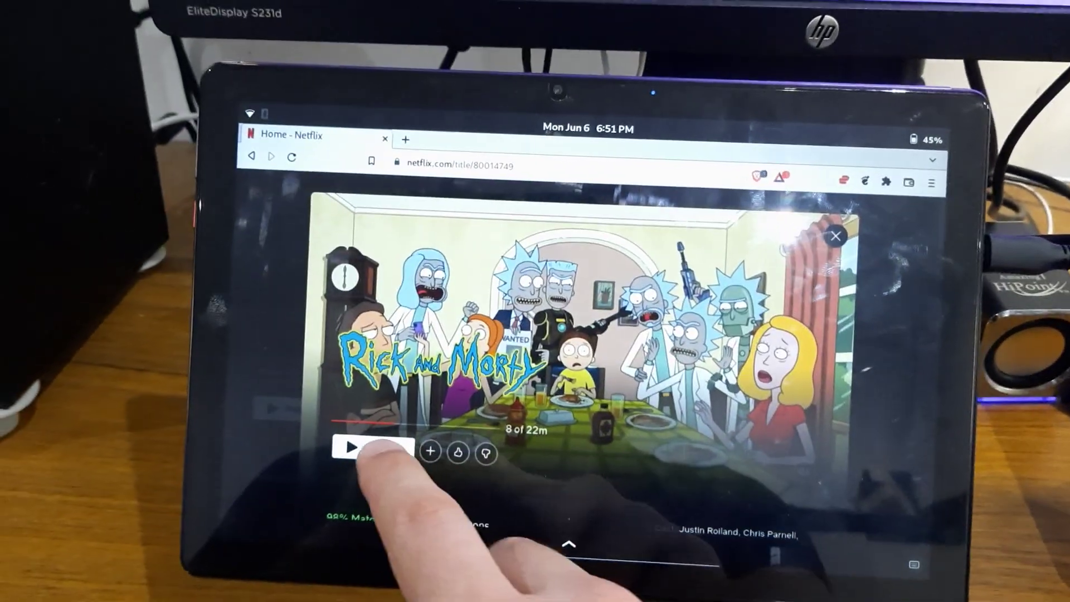
{"action": "left_click", "coordinate": [361, 442]}
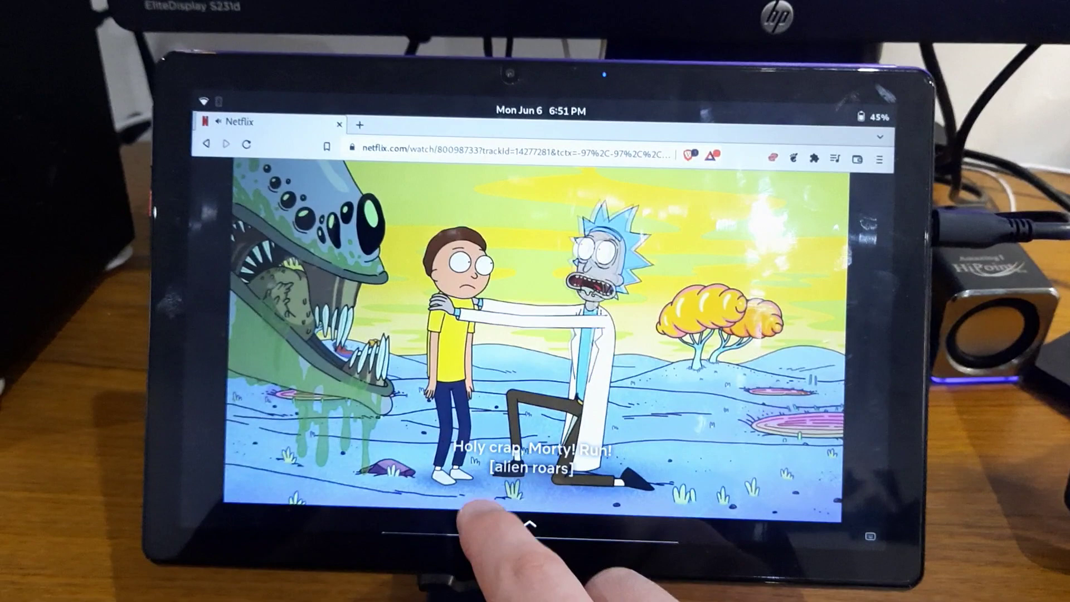
Seek the episode timeline back to an earlier scene.
{"action": "left_click", "coordinate": [576, 372]}
{"action": "left_click_drag", "start_coordinate": [441, 436], "coordinate": [452, 436]}
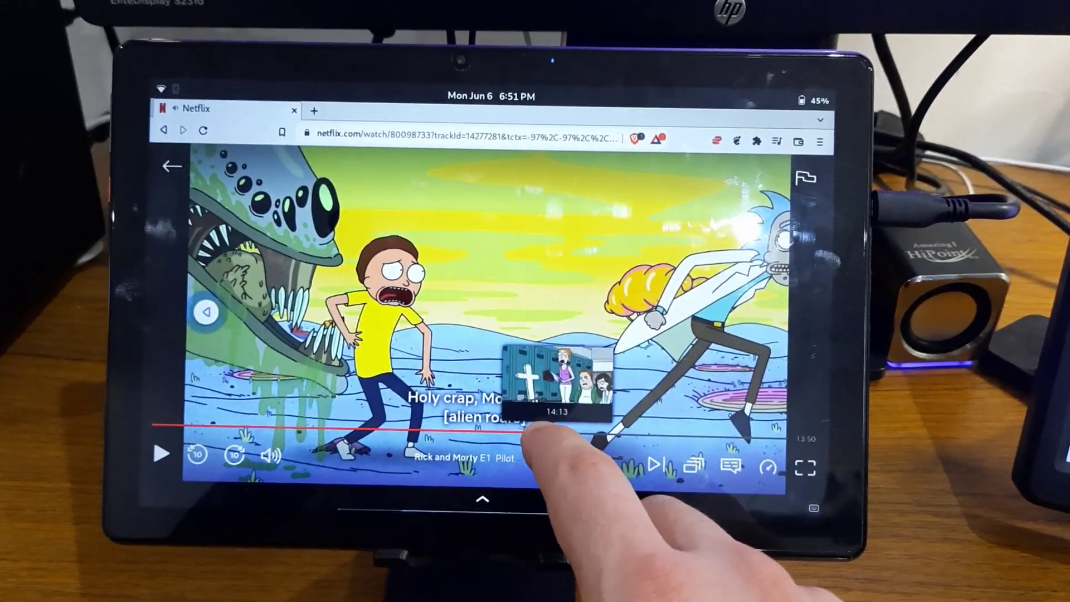
{"action": "left_click_drag", "start_coordinate": [544, 434], "coordinate": [451, 436]}
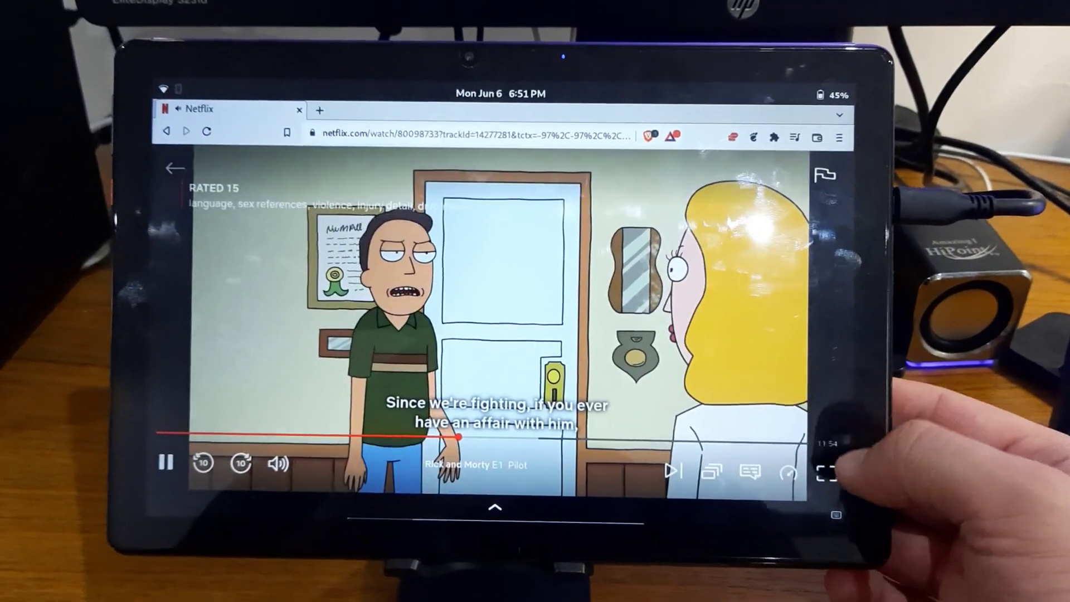
Play the episode full screen, then exit the player to the Rick and Morty details page.
{"action": "left_click", "coordinate": [794, 402]}
{"action": "left_click", "coordinate": [825, 470]}
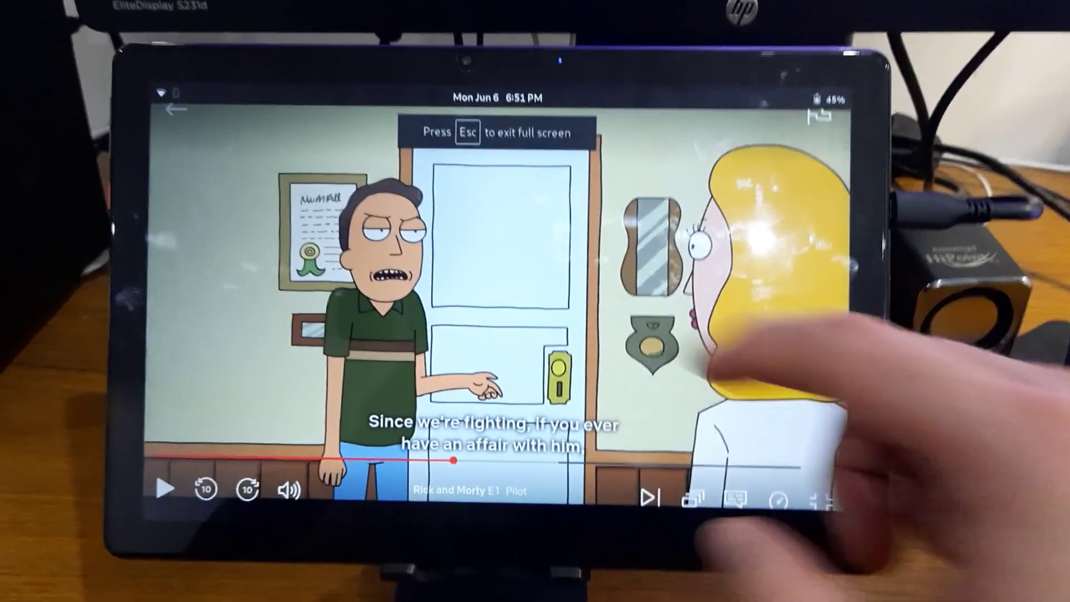
{"action": "left_click", "coordinate": [627, 243]}
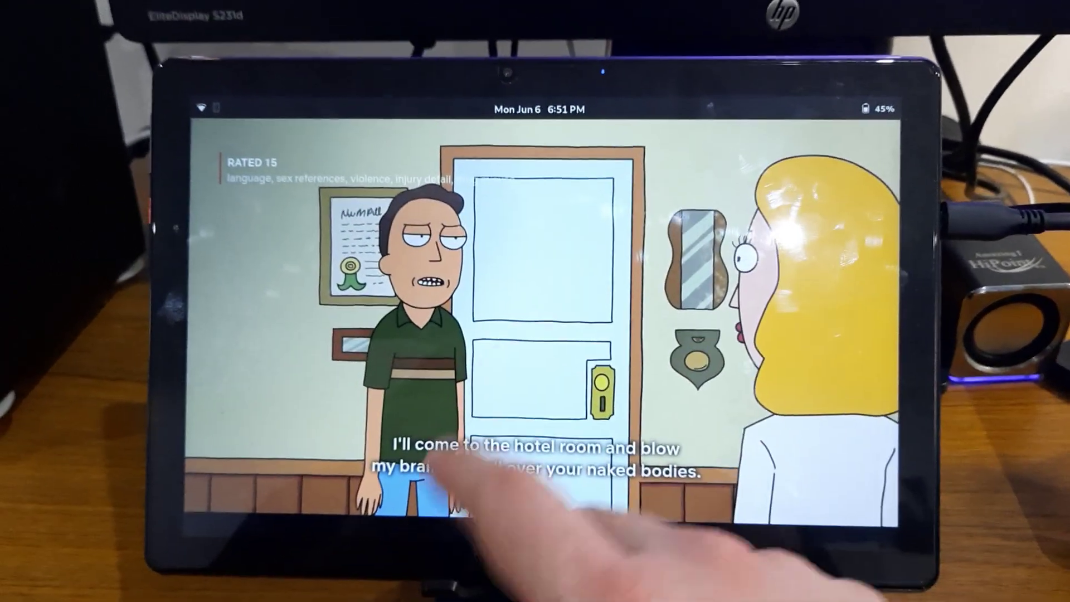
{"action": "left_click", "coordinate": [501, 469]}
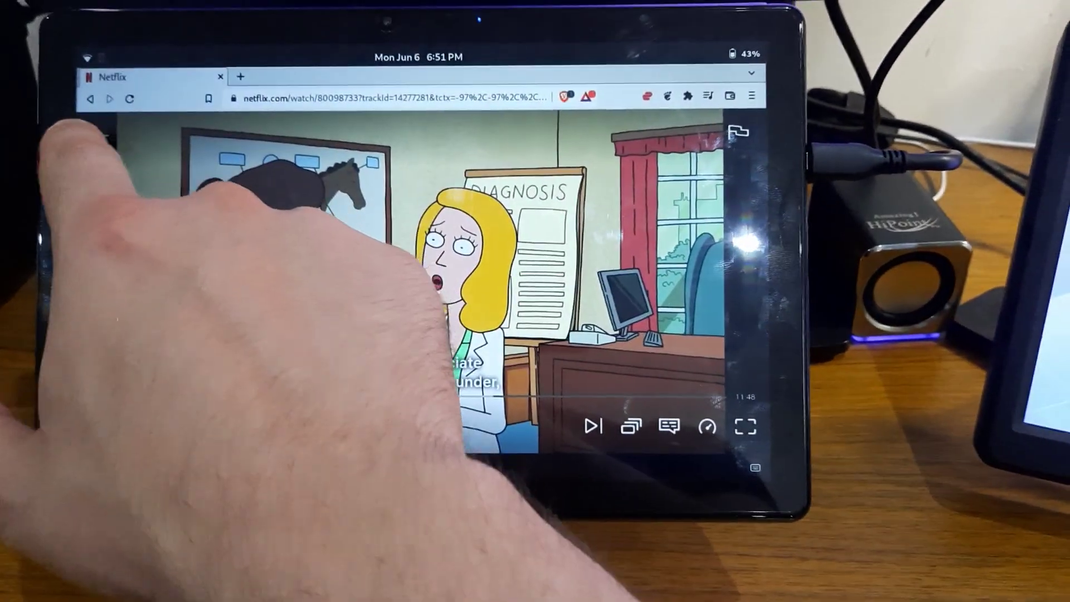
{"action": "left_click", "coordinate": [79, 134]}
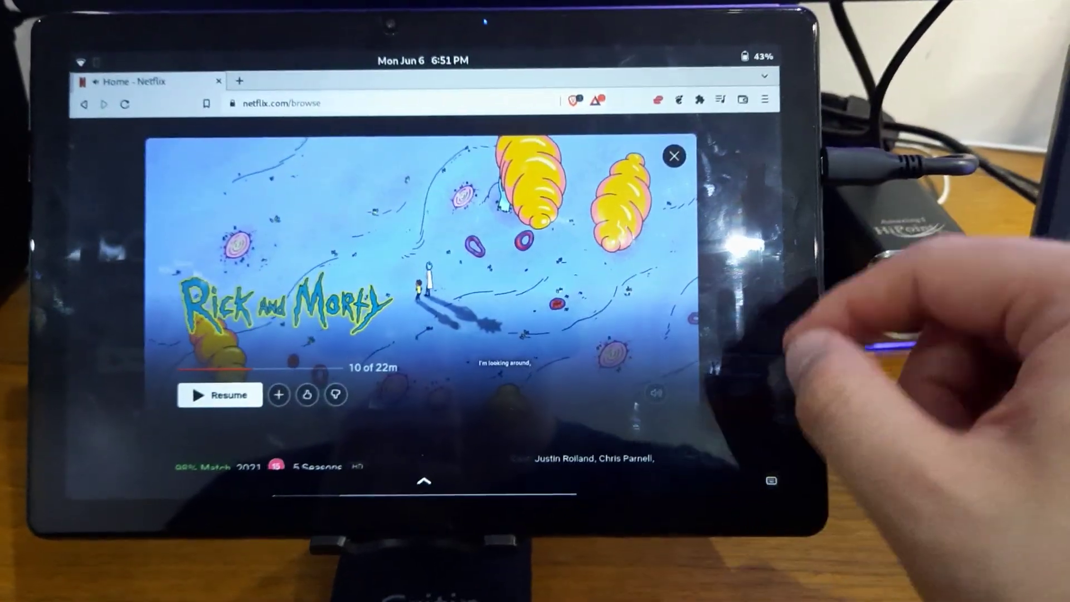
Close the show details, close the Netflix browser window and launch the YouTube app.
{"action": "left_click", "coordinate": [674, 156]}
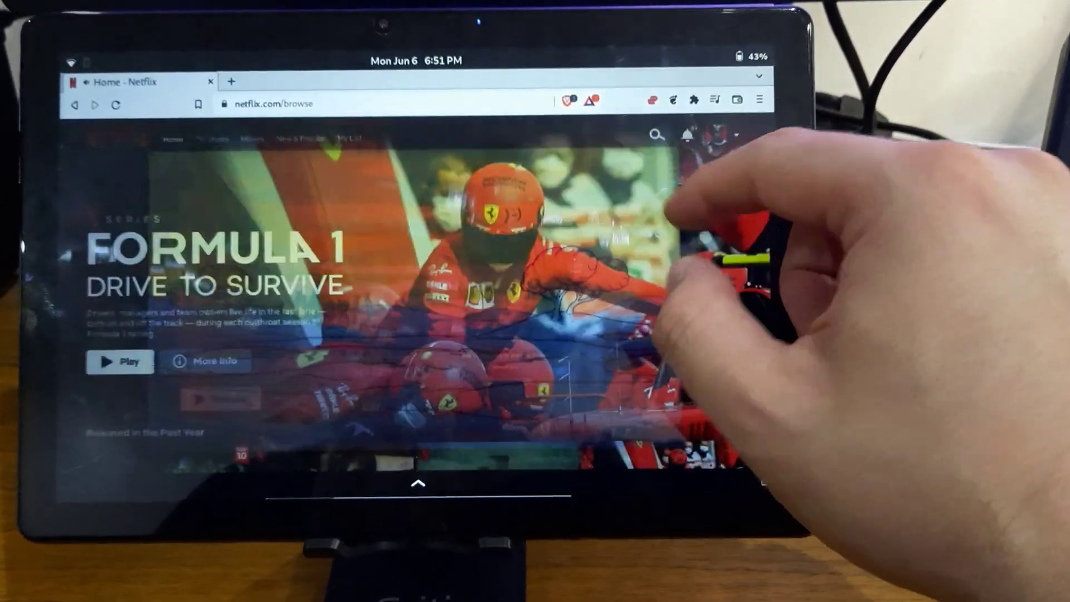
{"action": "scroll", "coordinate": [635, 318], "scroll_direction": "down", "scroll_amount": 5}
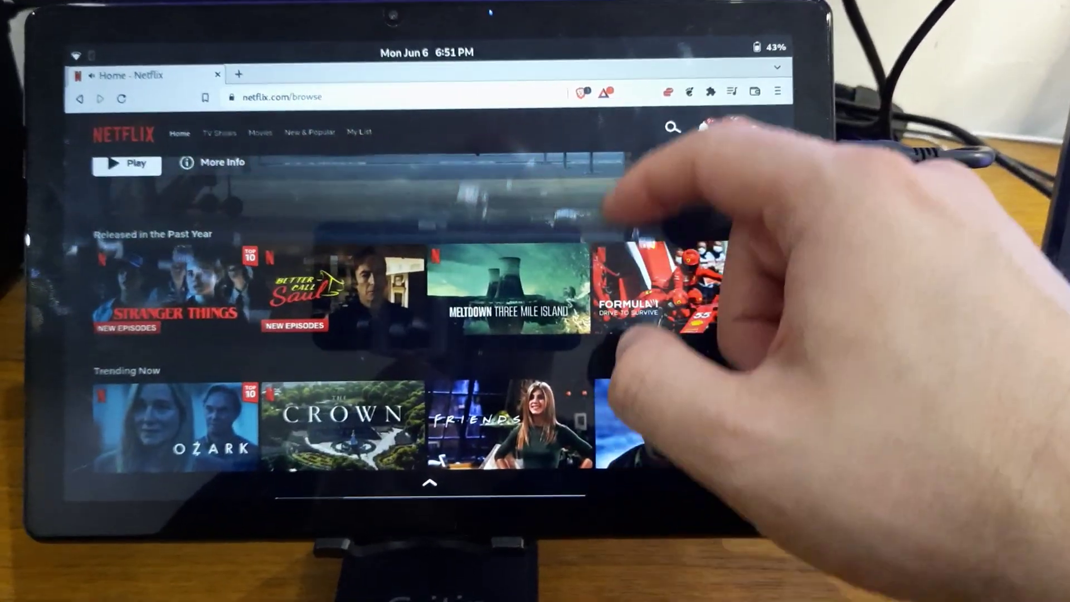
{"action": "scroll", "coordinate": [585, 335], "scroll_direction": "down", "scroll_amount": 5}
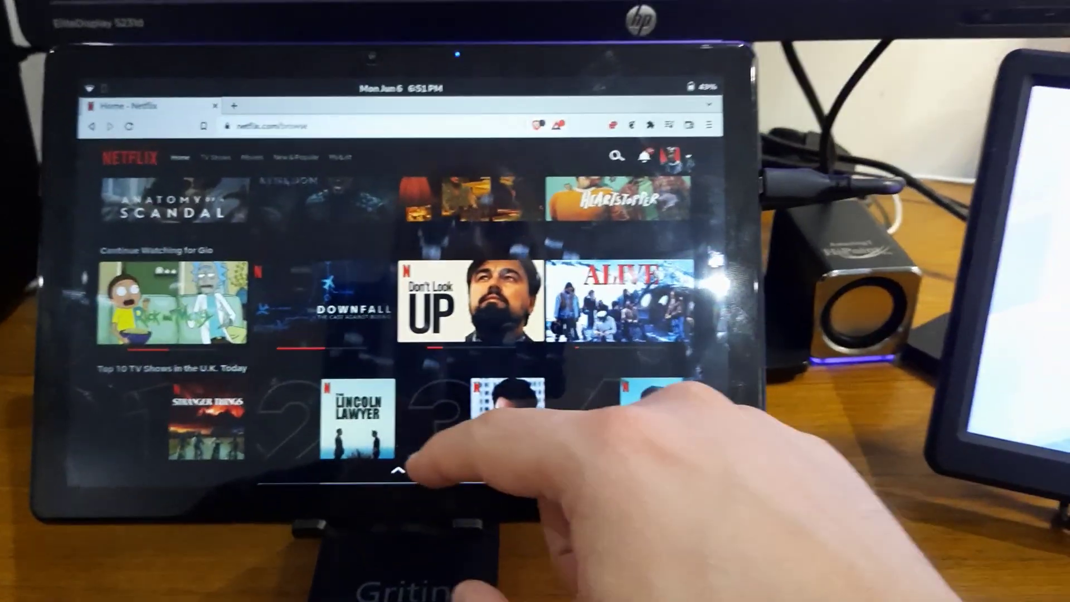
{"action": "mouse_move", "coordinate": [430, 510]}
{"action": "left_mouse_down"}
{"action": "mouse_move", "coordinate": [397, 401]}
{"action": "mouse_move", "coordinate": [477, 147]}
{"action": "left_mouse_up"}
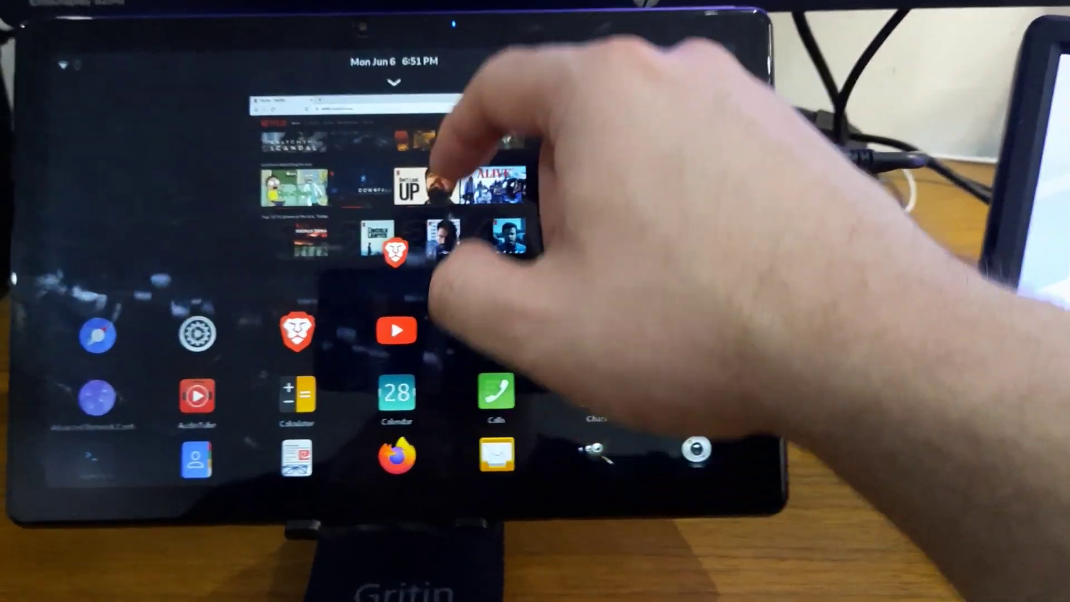
{"action": "left_click_drag", "start_coordinate": [438, 180], "coordinate": [452, 67]}
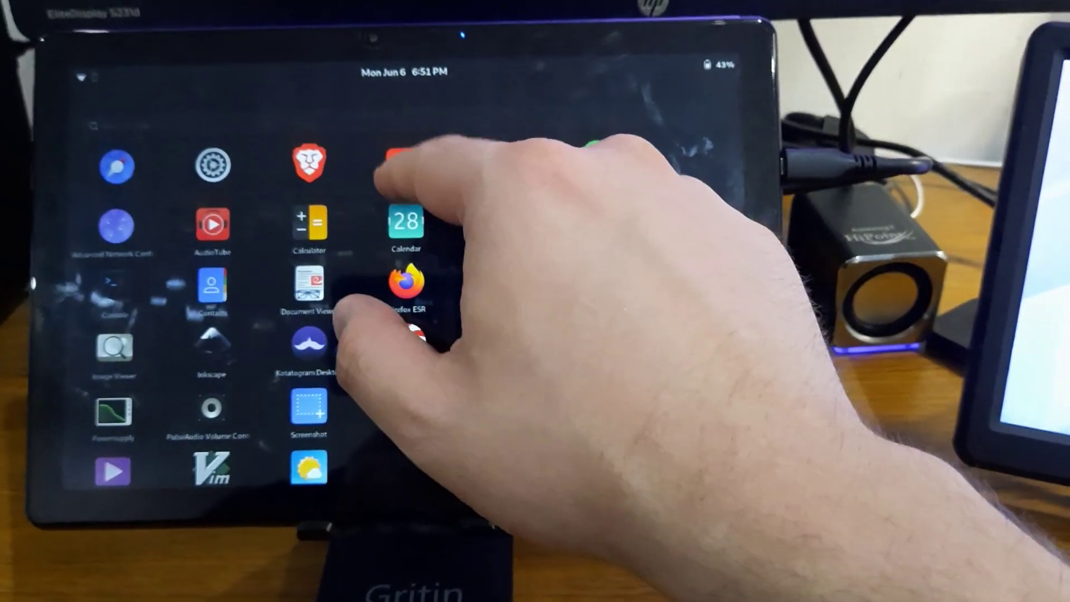
{"action": "left_click", "coordinate": [405, 178]}
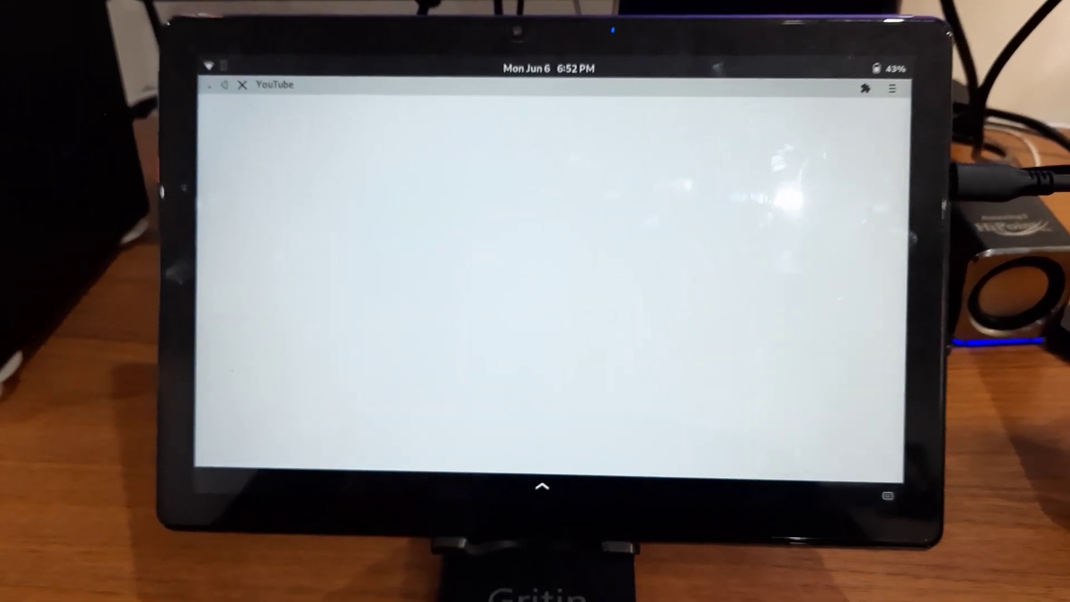
Close the blank YouTube window from the overview of running apps.
{"action": "left_click", "coordinate": [542, 486]}
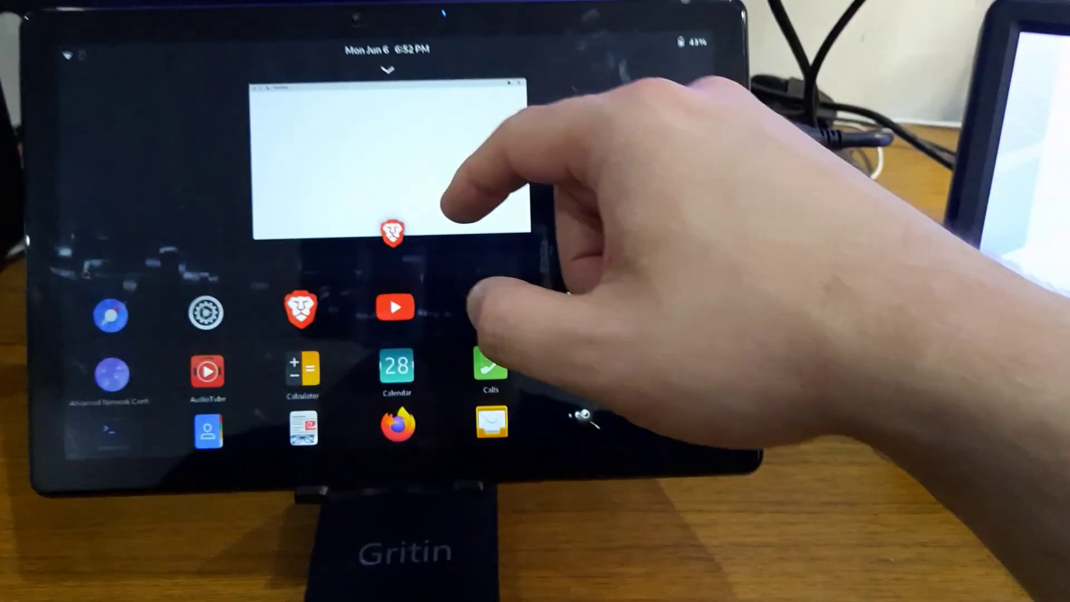
{"action": "left_click_drag", "start_coordinate": [552, 218], "coordinate": [561, 75]}
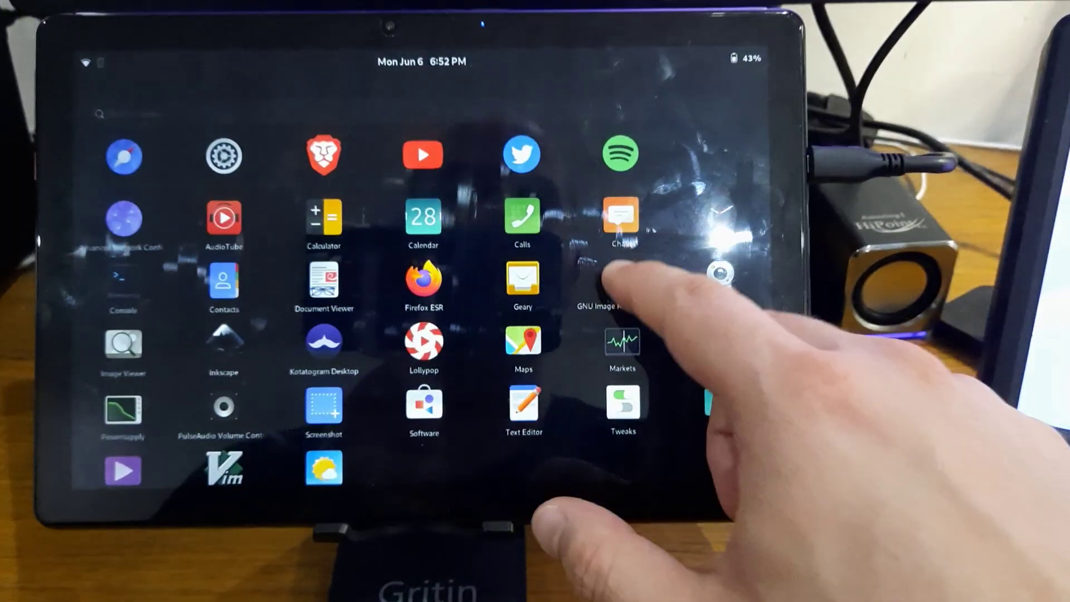
Launch GIMP, create a blank image via File > New, then leave GIMP for the app overview.
{"action": "left_click", "coordinate": [620, 308]}
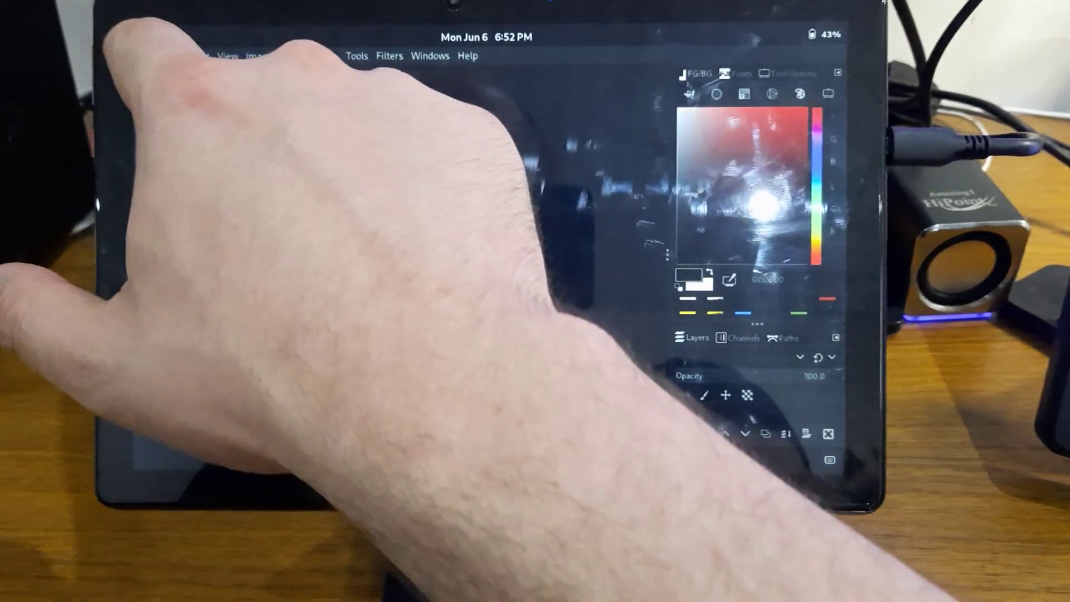
{"action": "left_click", "coordinate": [166, 64]}
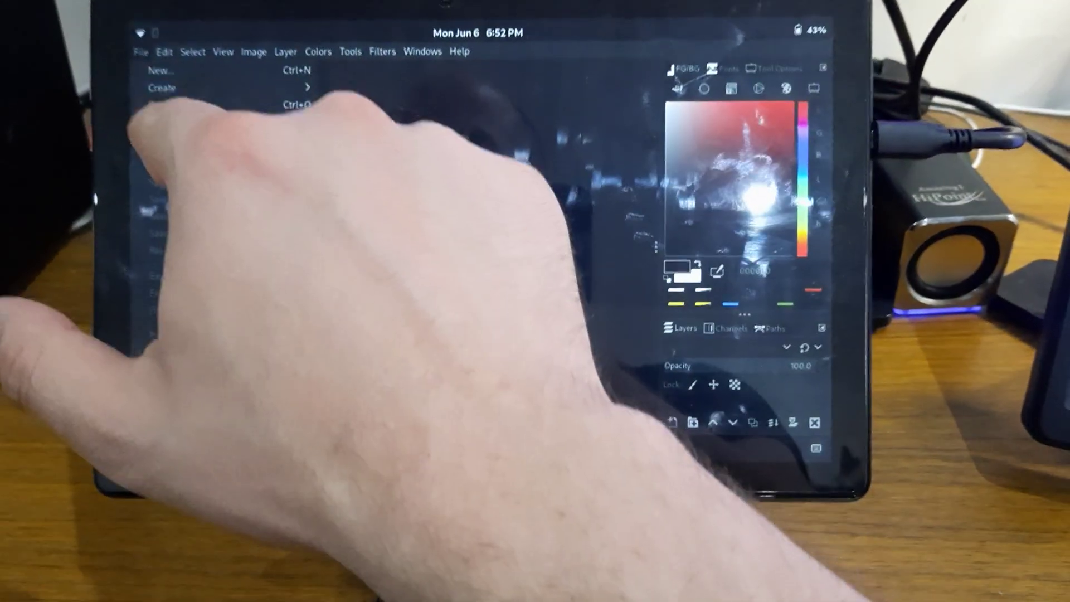
{"action": "left_click", "coordinate": [443, 407]}
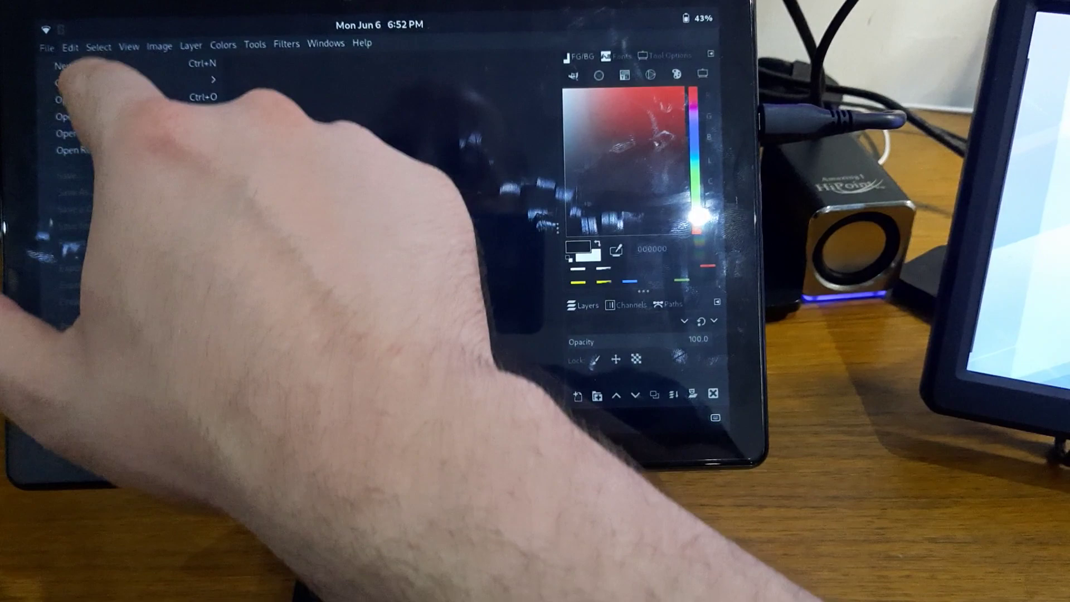
{"action": "left_click", "coordinate": [47, 48]}
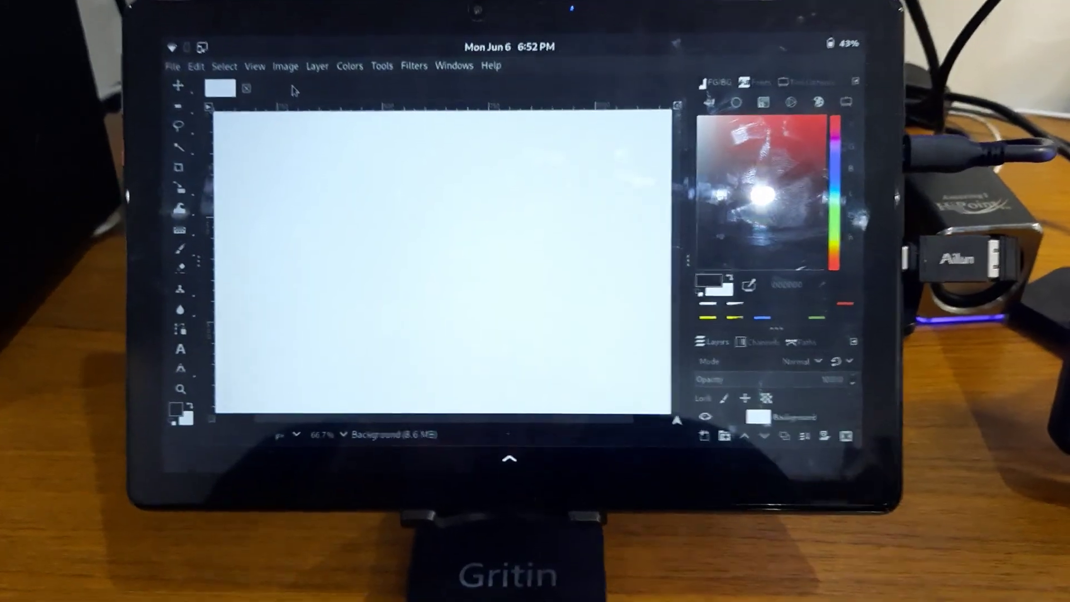
{"action": "left_click_drag", "start_coordinate": [515, 470], "coordinate": [515, 210]}
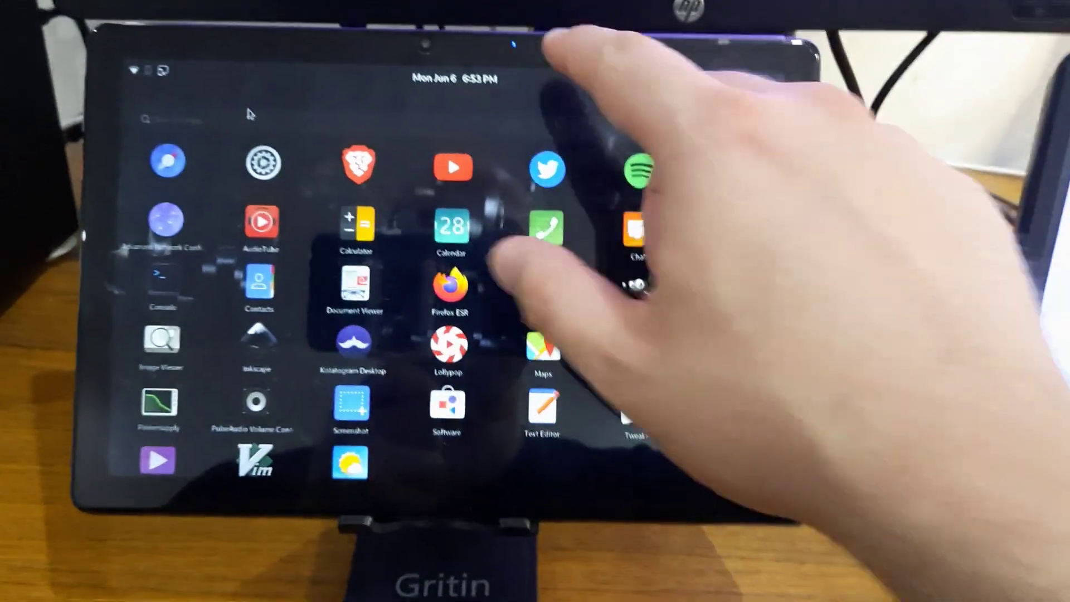
{"action": "scroll", "coordinate": [585, 301], "scroll_direction": "down", "scroll_amount": 1}
{"action": "left_click_drag", "start_coordinate": [585, 285], "coordinate": [502, 452]}
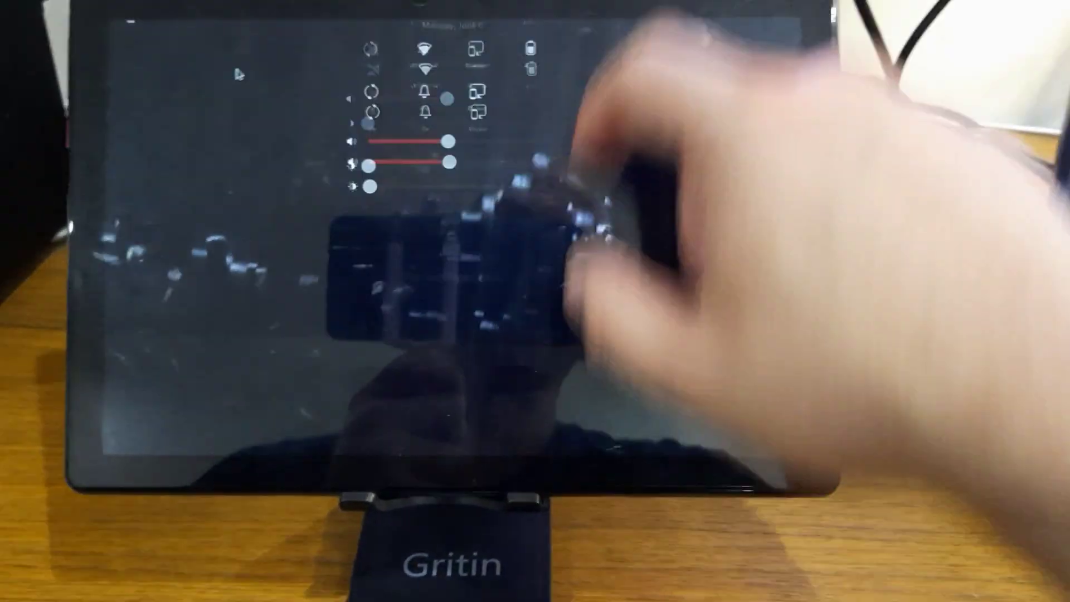
{"action": "left_click_drag", "start_coordinate": [585, 351], "coordinate": [585, 126]}
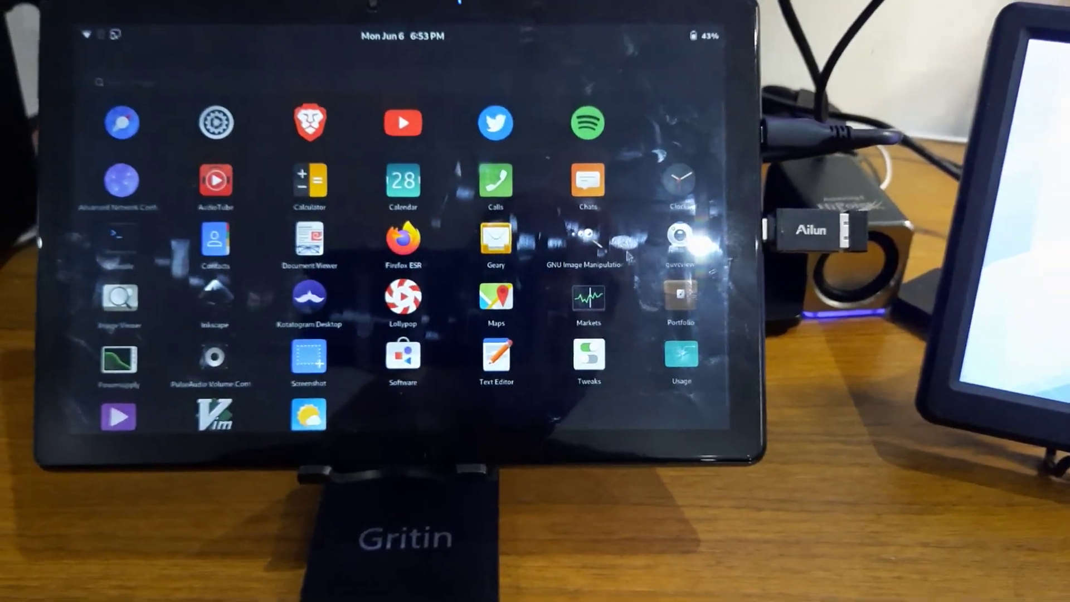
Launch GNOME Usage, move its window to the WIMAXIT monitor and back, tile it left and maximize it again.
{"action": "left_click", "coordinate": [681, 354]}
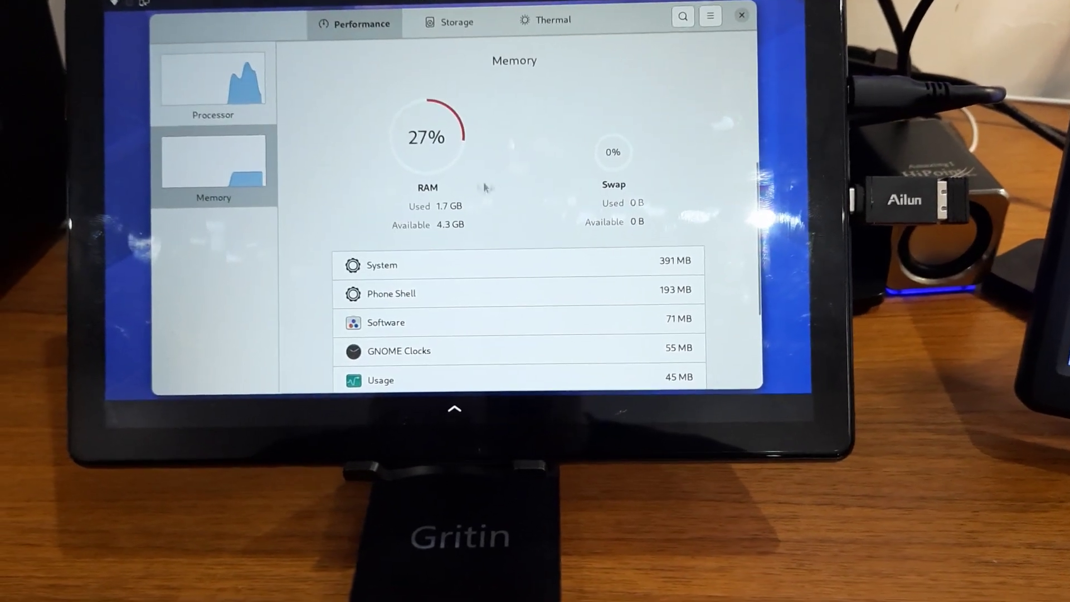
{"action": "left_click_drag", "start_coordinate": [622, 23], "coordinate": [1063, 26]}
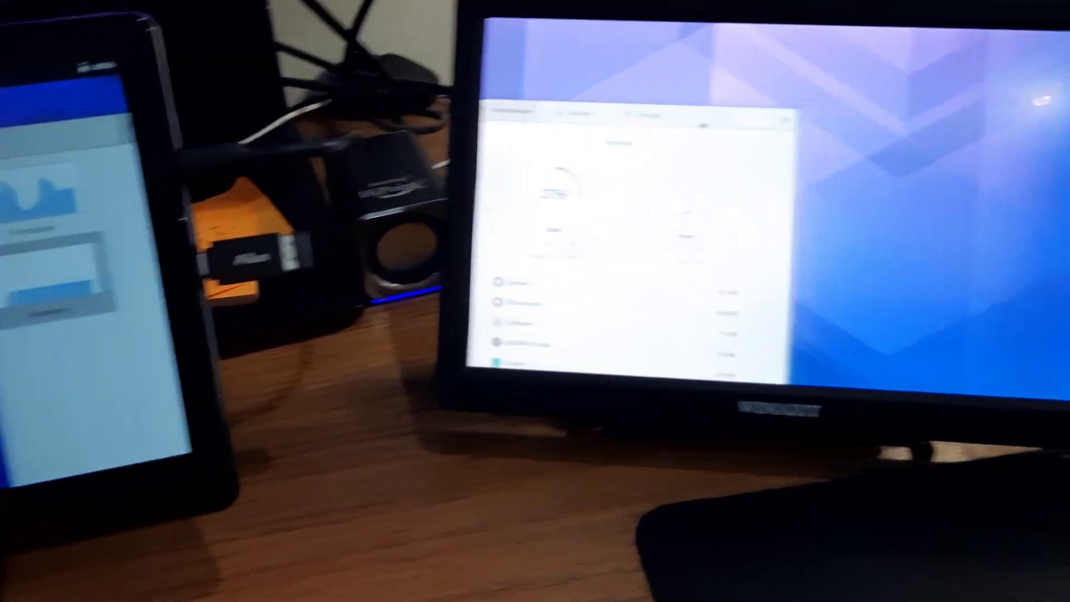
{"action": "left_click_drag", "start_coordinate": [707, 115], "coordinate": [516, 127]}
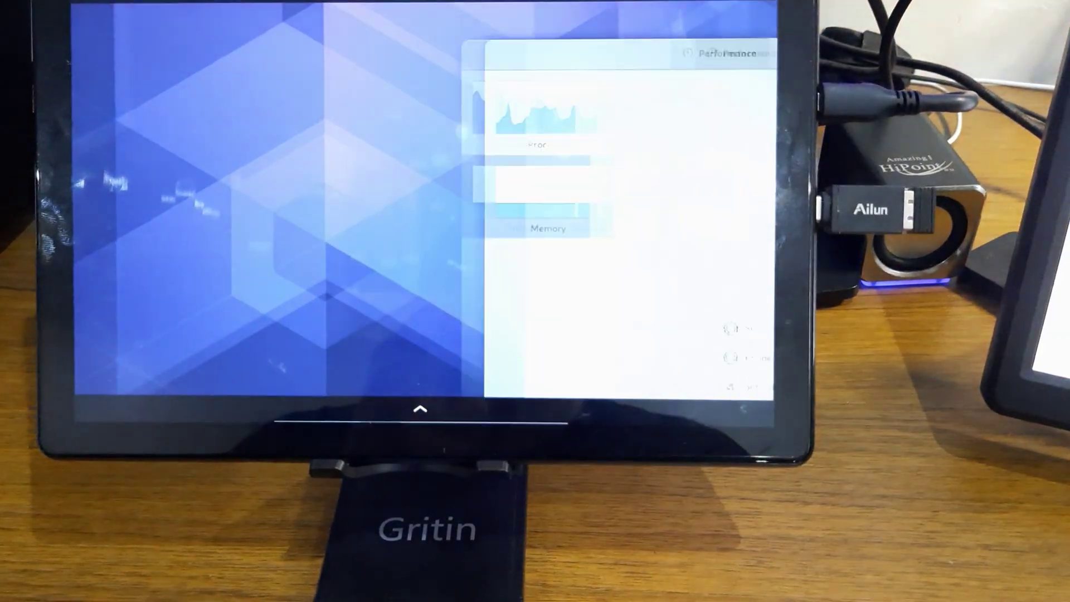
{"action": "left_click_drag", "start_coordinate": [485, 25], "coordinate": [293, 25]}
{"action": "left_click_drag", "start_coordinate": [554, 5], "coordinate": [555, 7]}
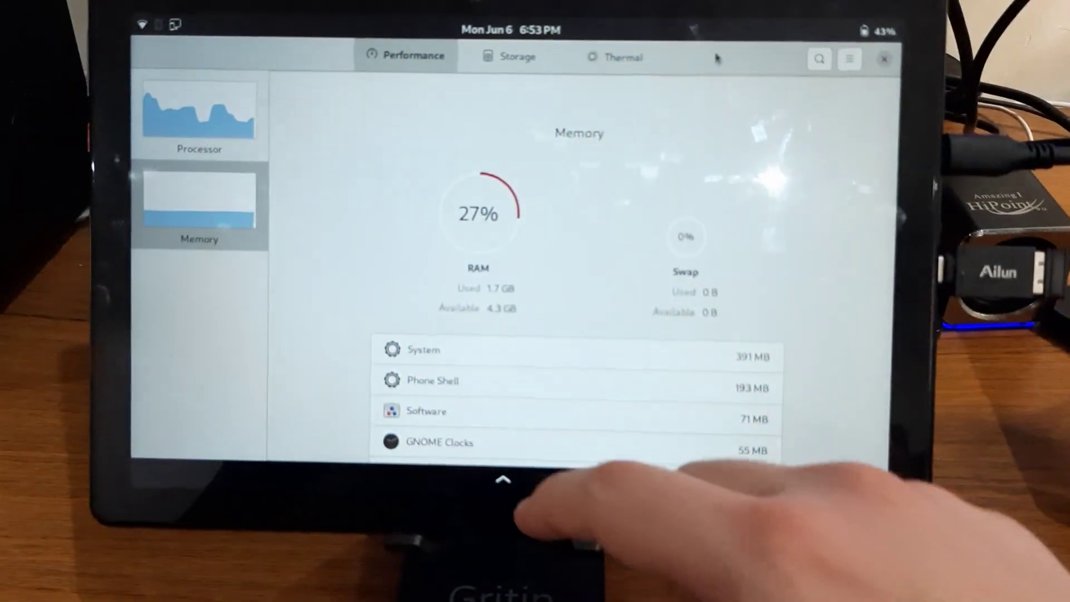
Launch AudioTube from the full app grid, then bring the app overview back up over it.
{"action": "left_click", "coordinate": [502, 479]}
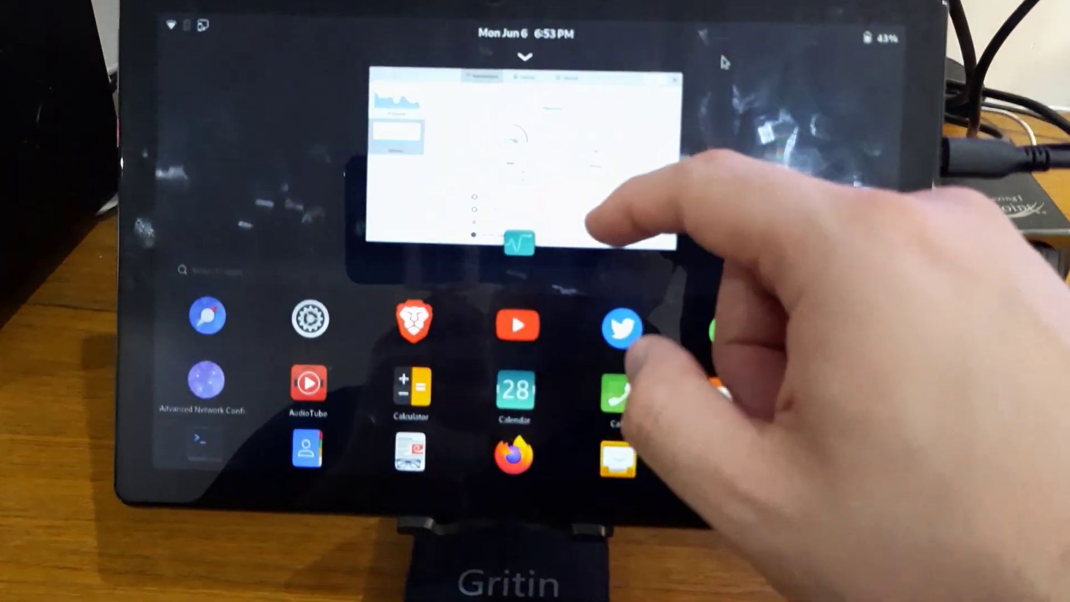
{"action": "left_click_drag", "start_coordinate": [619, 402], "coordinate": [636, 143]}
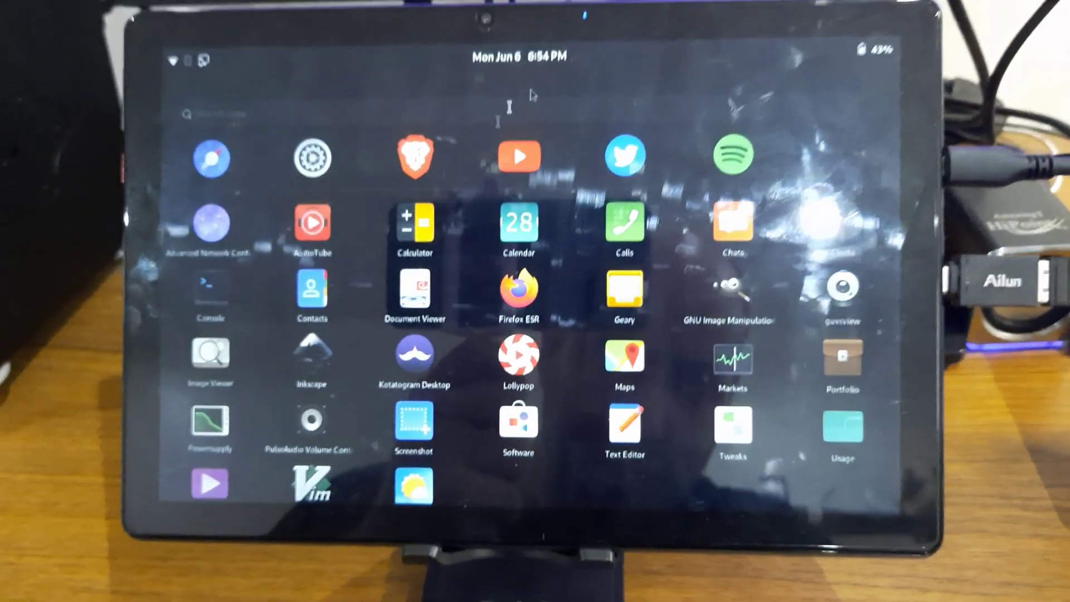
{"action": "scroll", "coordinate": [507, 305], "scroll_direction": "down", "scroll_amount": 1}
{"action": "scroll", "coordinate": [508, 312], "scroll_direction": "up", "scroll_amount": 1}
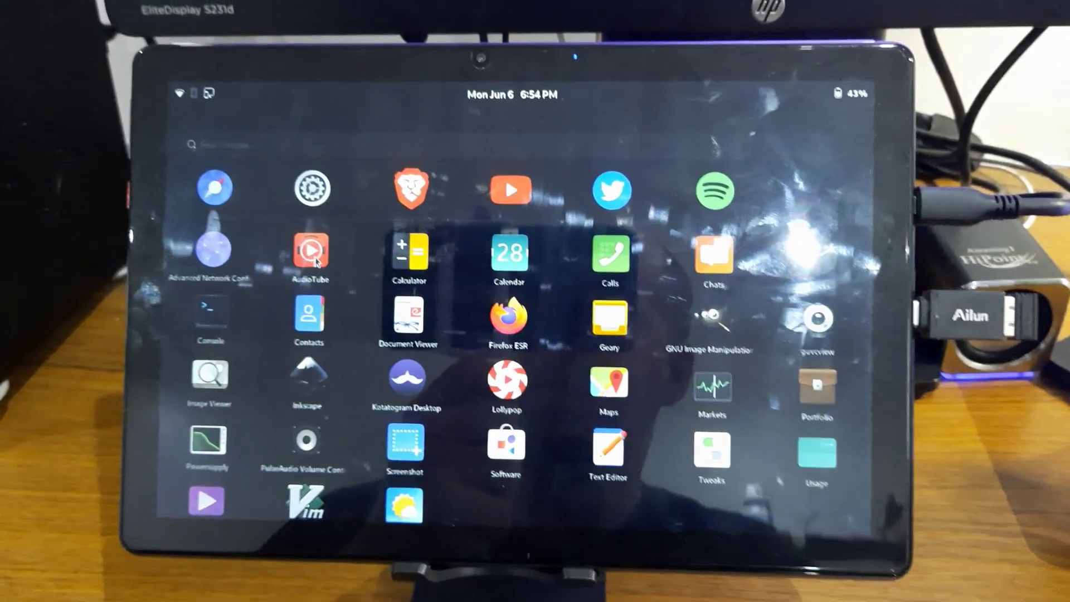
{"action": "left_click", "coordinate": [309, 249]}
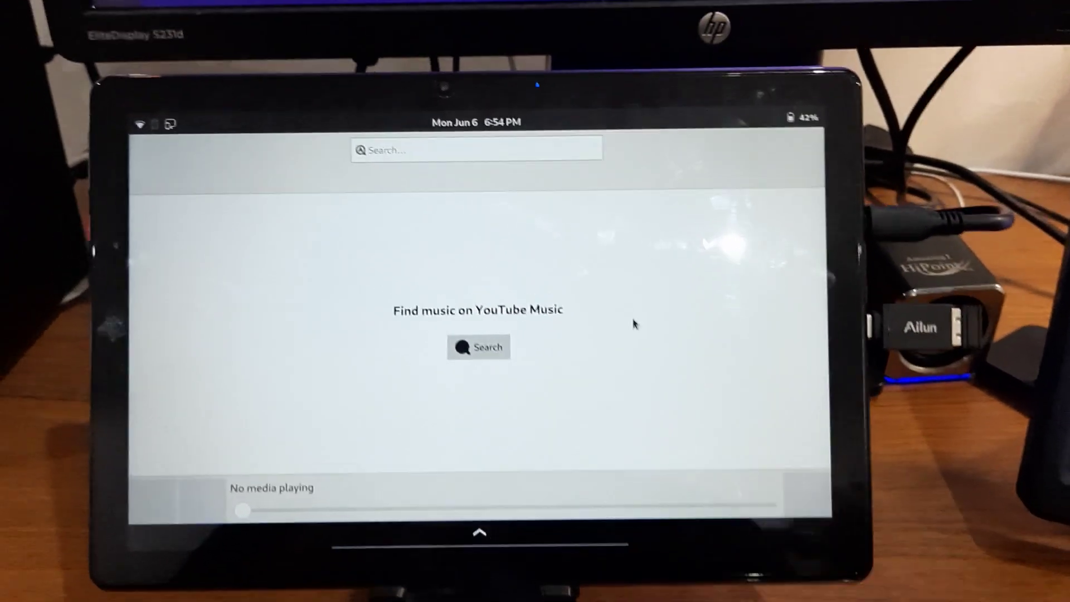
{"action": "mouse_move", "coordinate": [450, 502]}
{"action": "left_mouse_down"}
{"action": "mouse_move", "coordinate": [586, 209]}
{"action": "mouse_move", "coordinate": [578, 84]}
{"action": "left_mouse_up"}
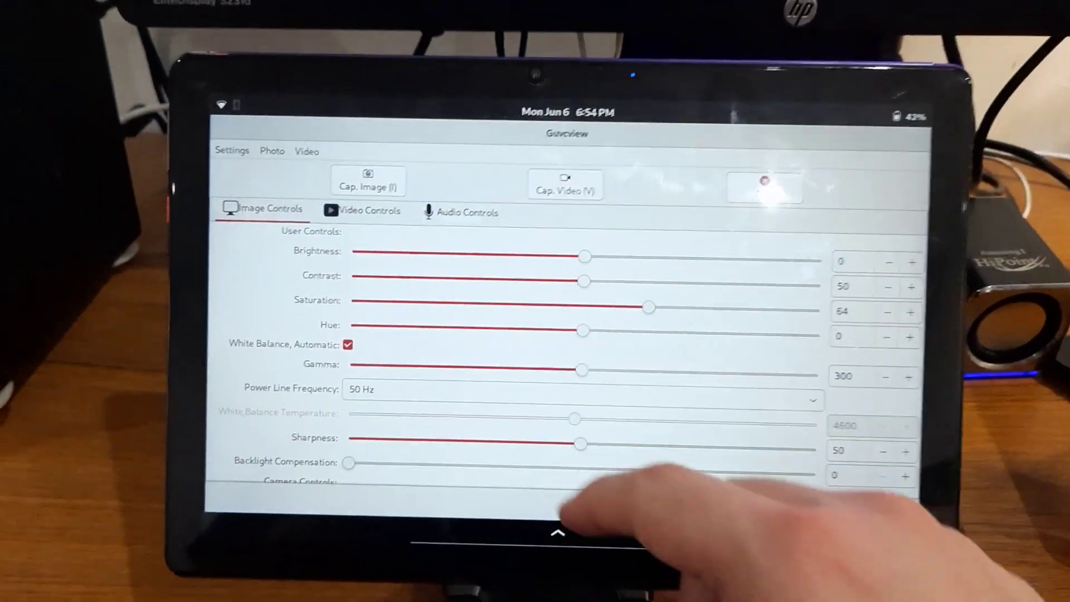
Switch to Guvcview's live camera preview, return to the controls window and show Video Controls.
{"action": "left_click_drag", "start_coordinate": [508, 489], "coordinate": [560, 326]}
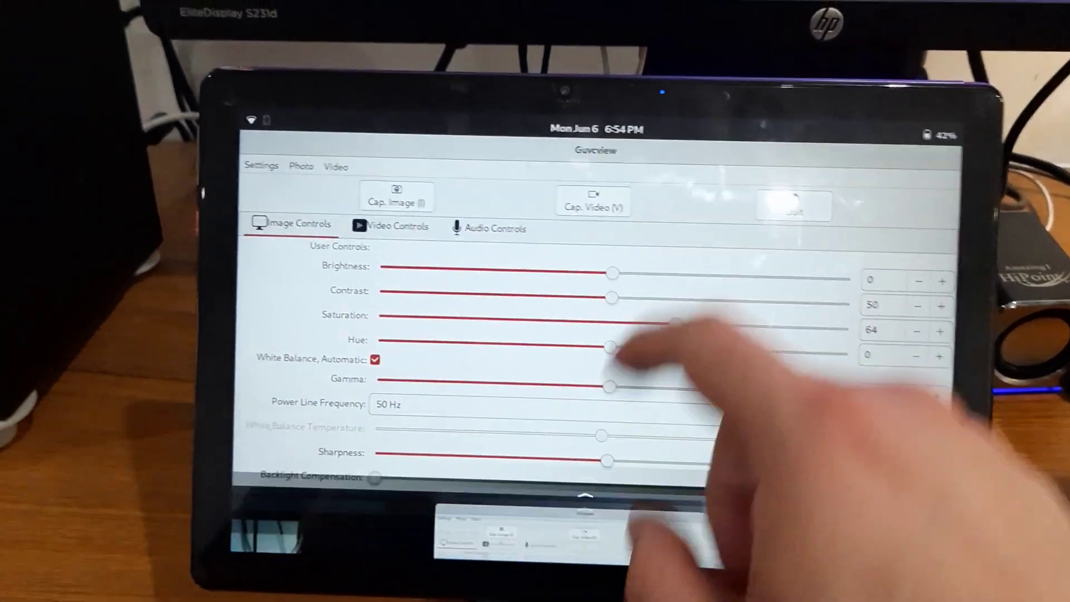
{"action": "left_click", "coordinate": [351, 276]}
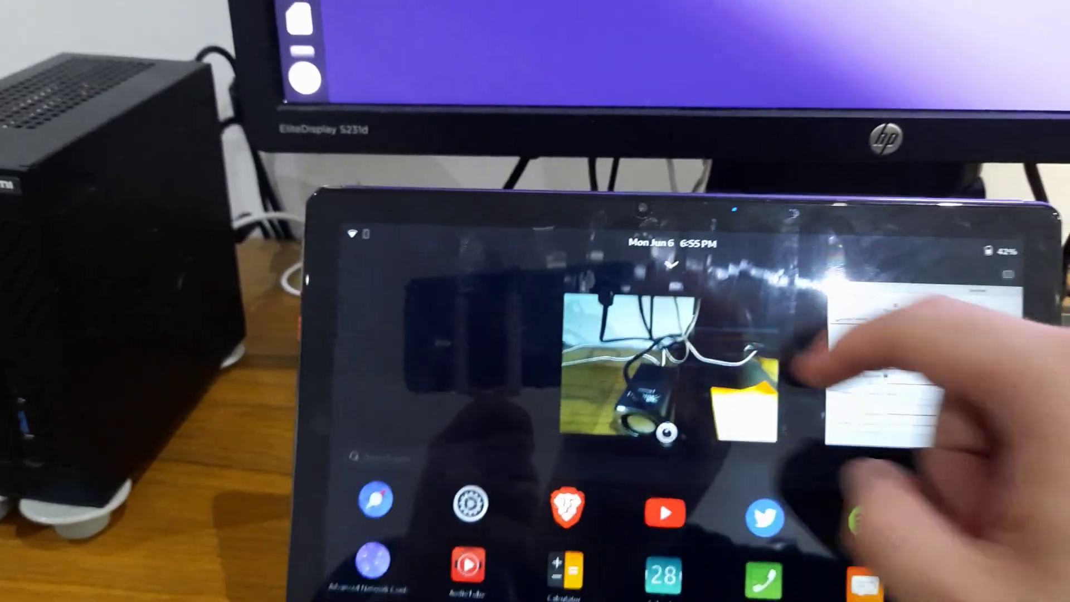
{"action": "left_click", "coordinate": [933, 359]}
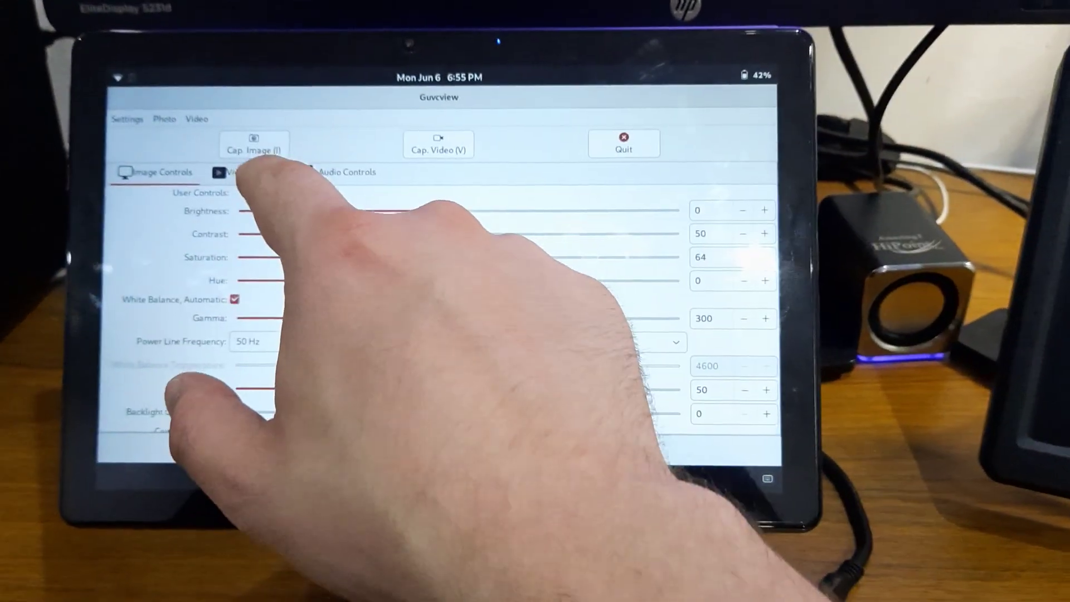
{"action": "left_click", "coordinate": [251, 172]}
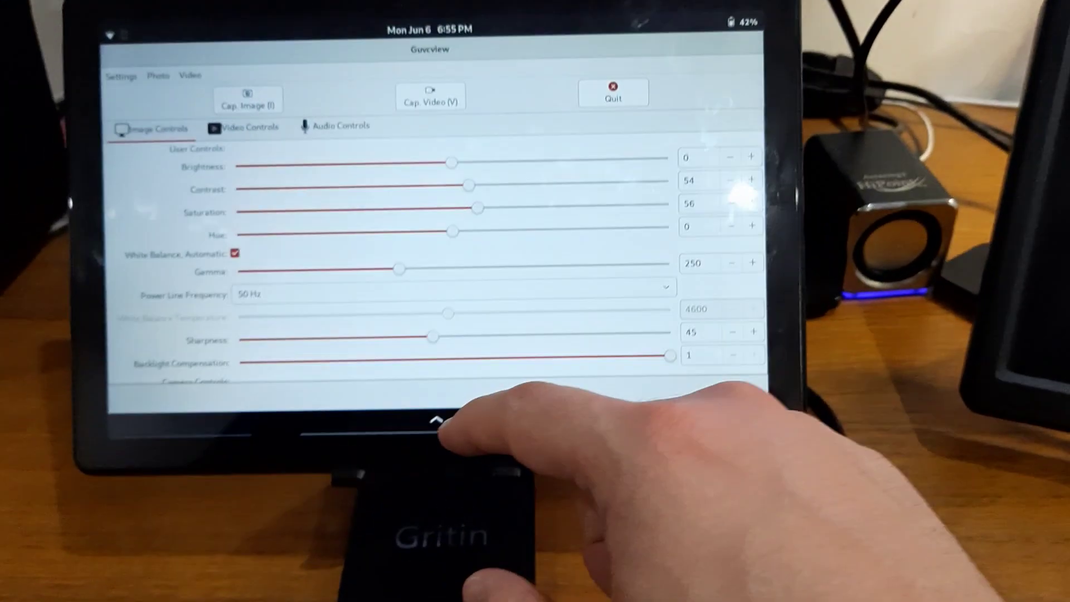
Check the live preview again, then bring up the window overview centred on the controls window.
{"action": "left_click_drag", "start_coordinate": [438, 403], "coordinate": [410, 226]}
{"action": "left_click", "coordinate": [175, 142]}
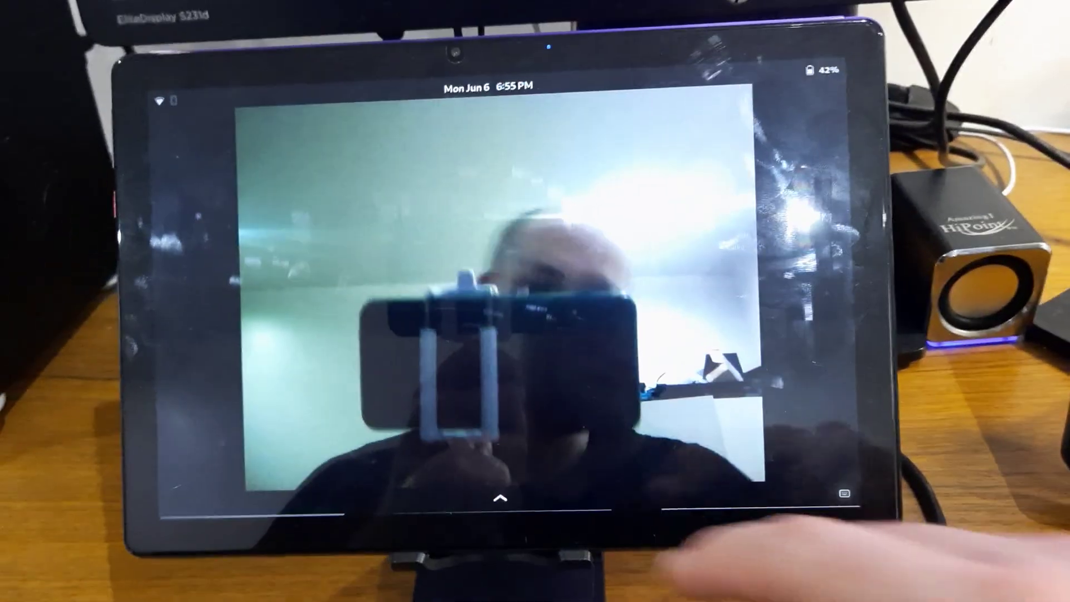
{"action": "left_click_drag", "start_coordinate": [457, 441], "coordinate": [468, 276]}
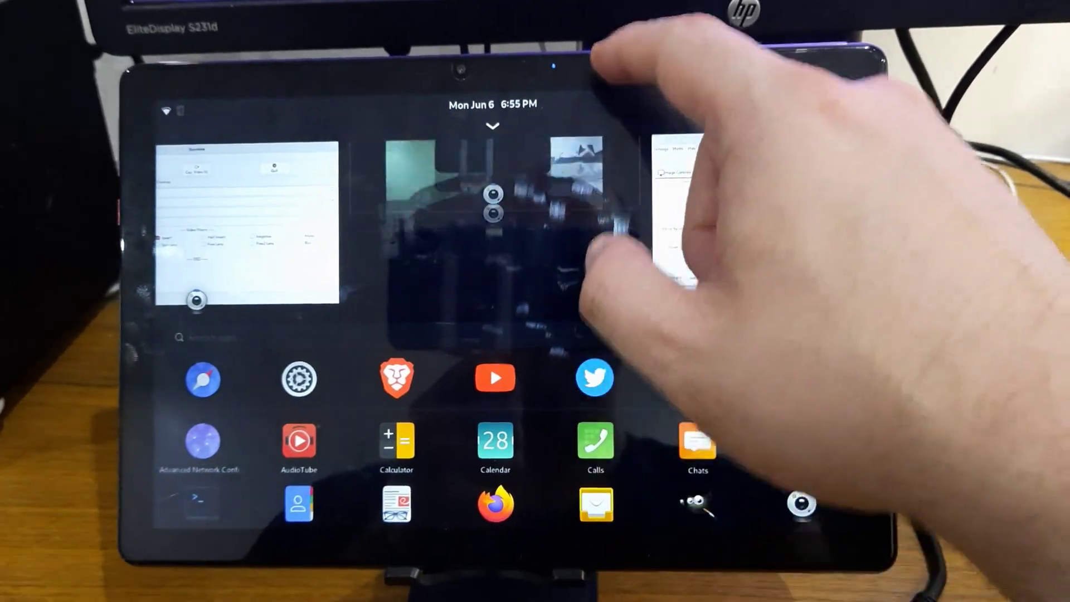
{"action": "left_click_drag", "start_coordinate": [598, 267], "coordinate": [598, 238]}
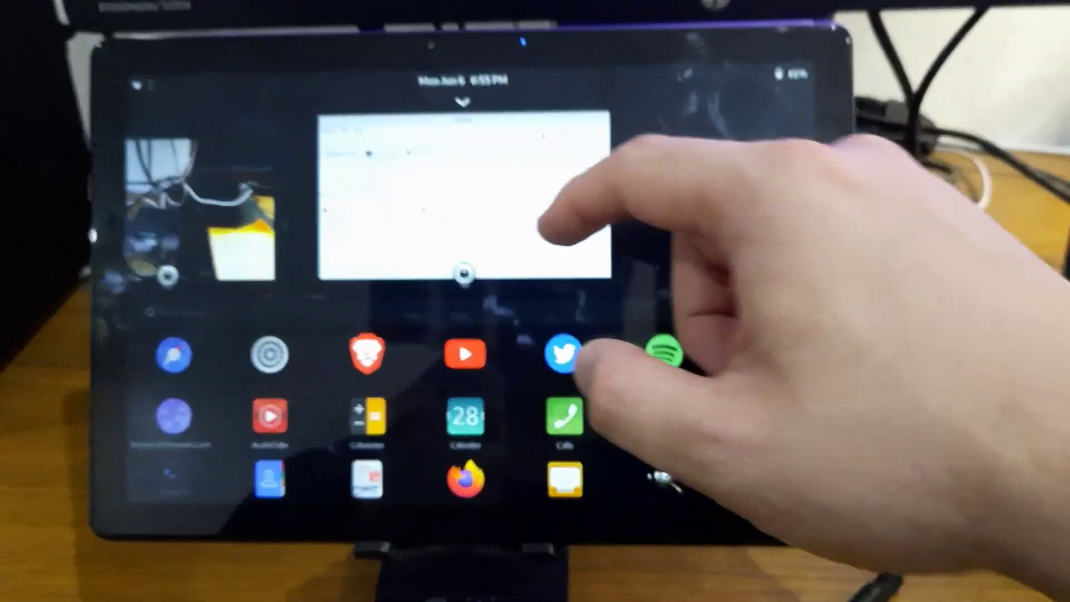
Expand the app grid to full screen, revealing its last row with Videos, Vim and Weather.
{"action": "left_click_drag", "start_coordinate": [553, 352], "coordinate": [551, 167]}
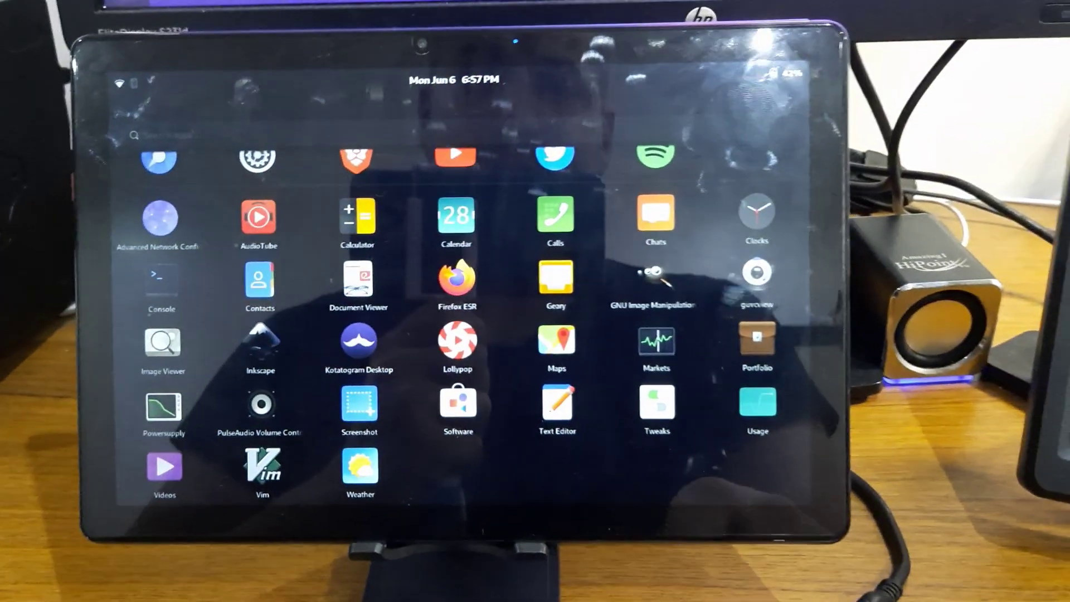
Launch GNOME Usage and show the Memory breakdown (27% RAM used, per-app consumption).
{"action": "left_click", "coordinate": [757, 402]}
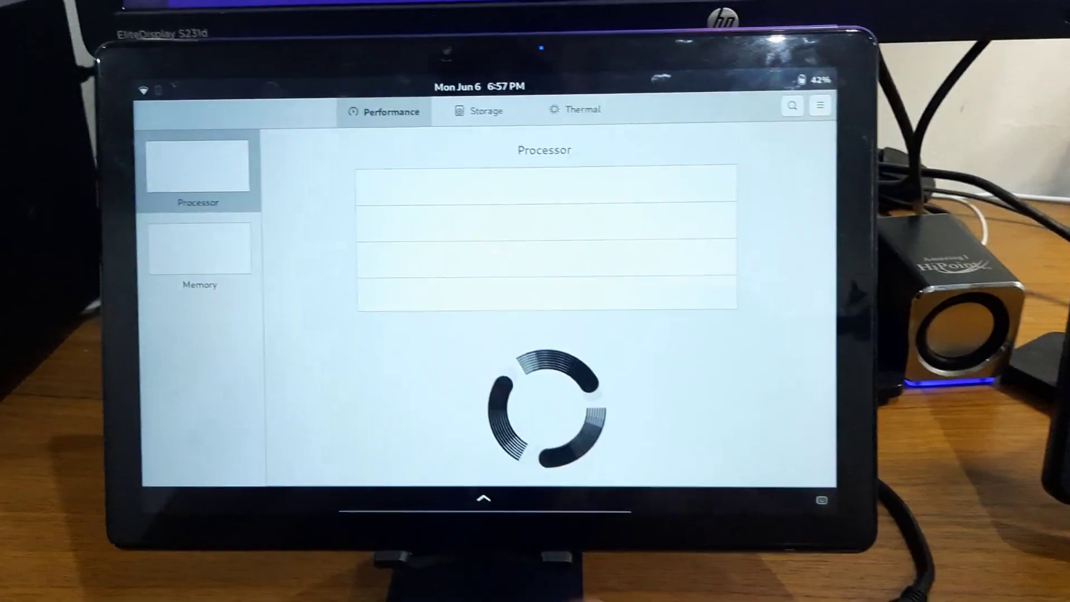
{"action": "left_click", "coordinate": [199, 251]}
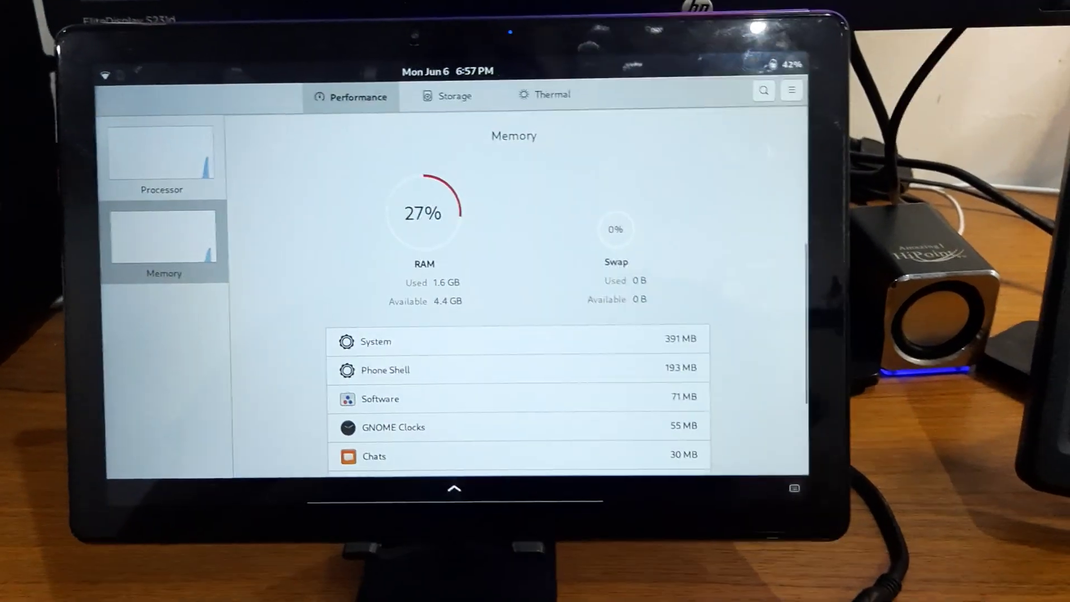